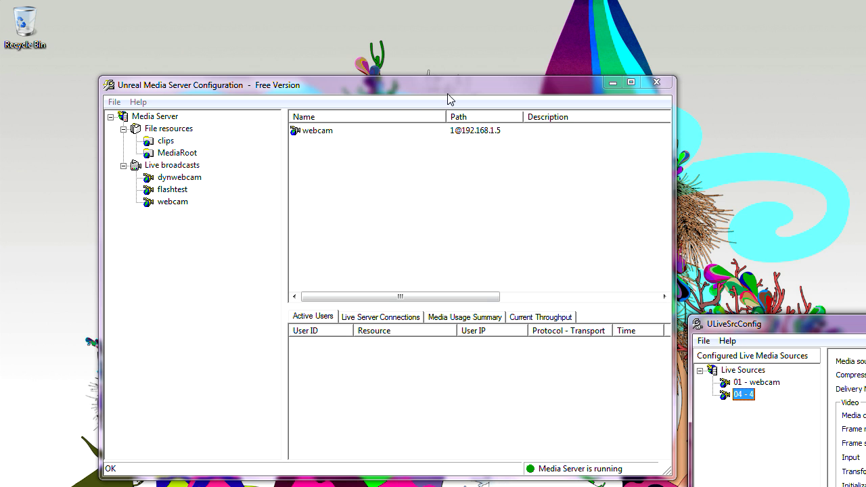
Review the video parameters and live preview of the 01 - webcam source in the live source configuration.
{"action": "left_click_drag", "start_coordinate": [446, 87], "coordinate": [464, 79]}
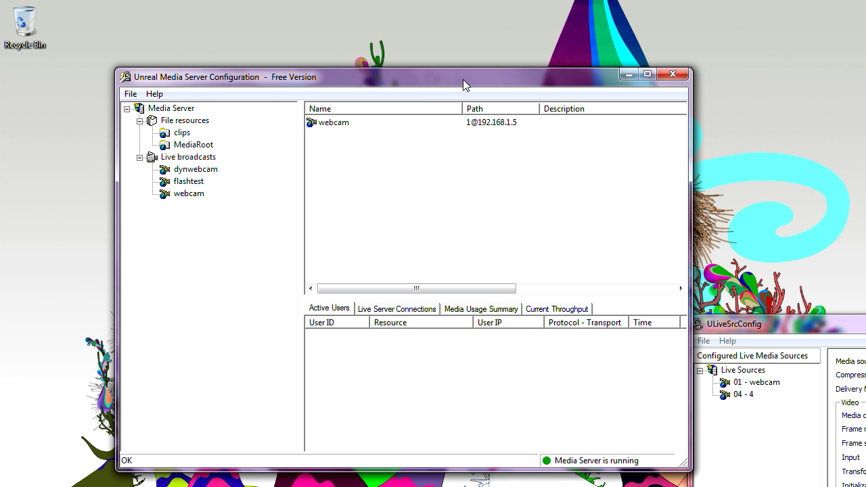
{"action": "left_click_drag", "start_coordinate": [463, 79], "coordinate": [438, 78]}
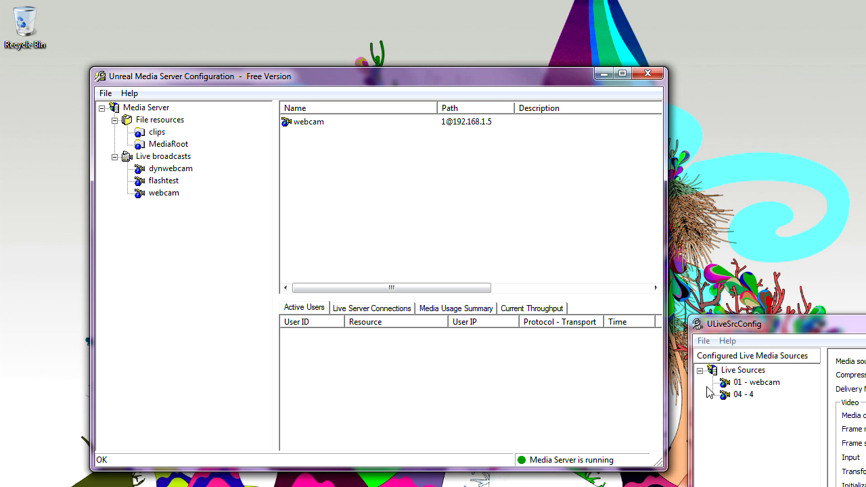
{"action": "right_click", "coordinate": [764, 383]}
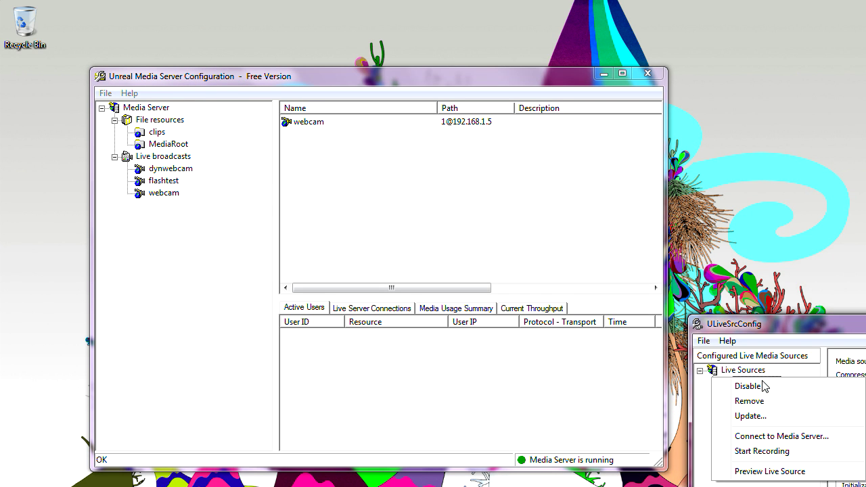
{"action": "left_click", "coordinate": [750, 416]}
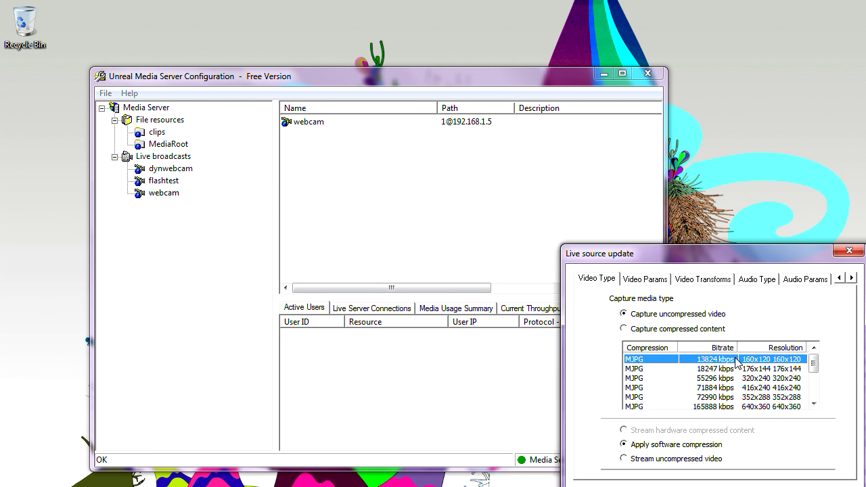
{"action": "left_click", "coordinate": [655, 284]}
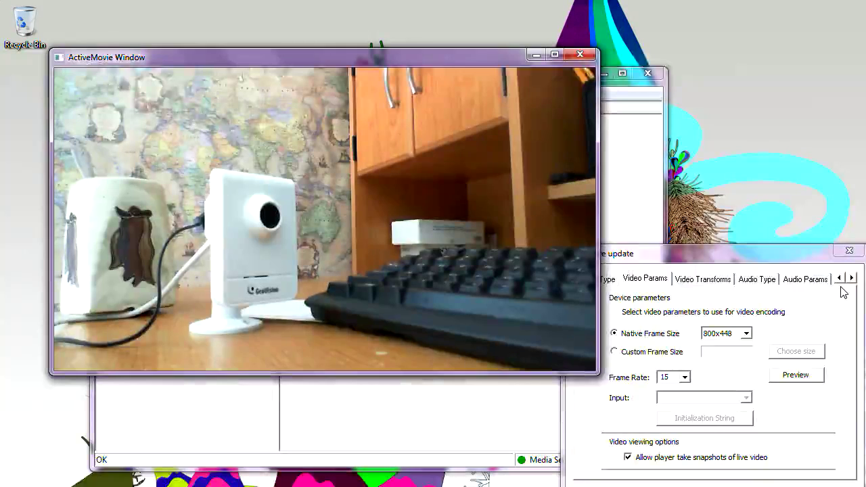
{"action": "left_click", "coordinate": [846, 253]}
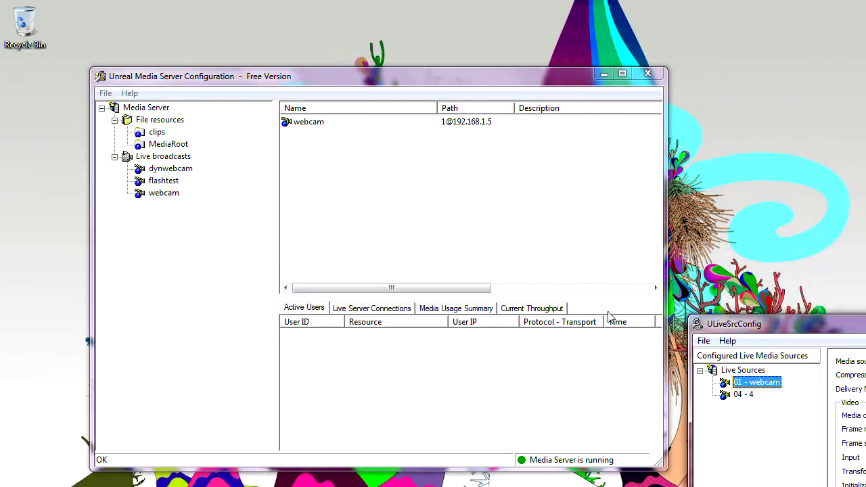
Start a new live broadcast that rebroadcasts an RTMP / RTSP / MPEG-TS / MMS stream, with the alias ipcam.
{"action": "left_click", "coordinate": [186, 159]}
{"action": "right_click", "coordinate": [187, 160]}
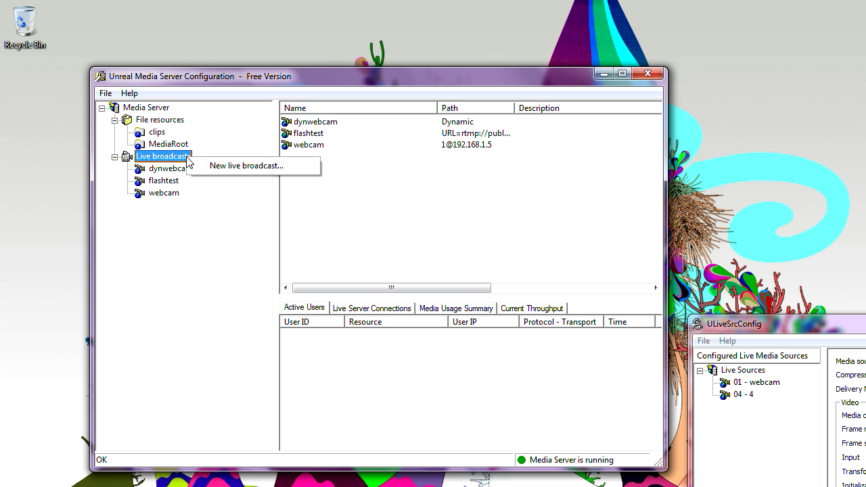
{"action": "left_click", "coordinate": [219, 166]}
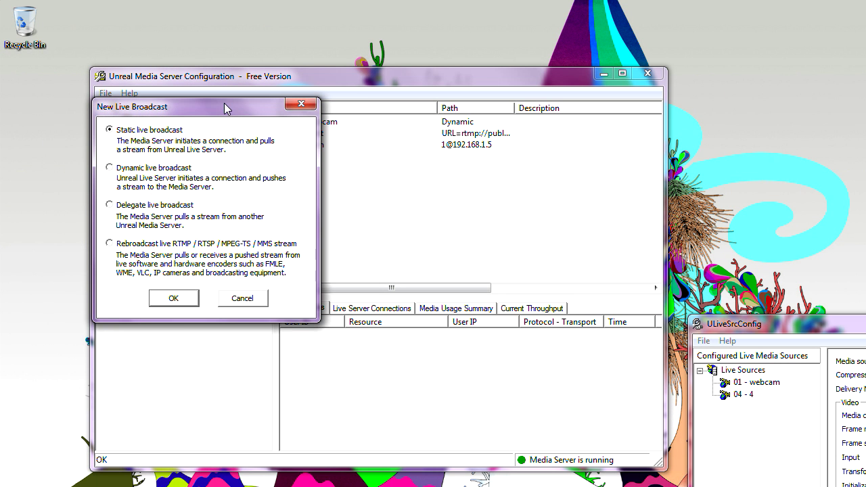
{"action": "left_click_drag", "start_coordinate": [224, 103], "coordinate": [341, 111]}
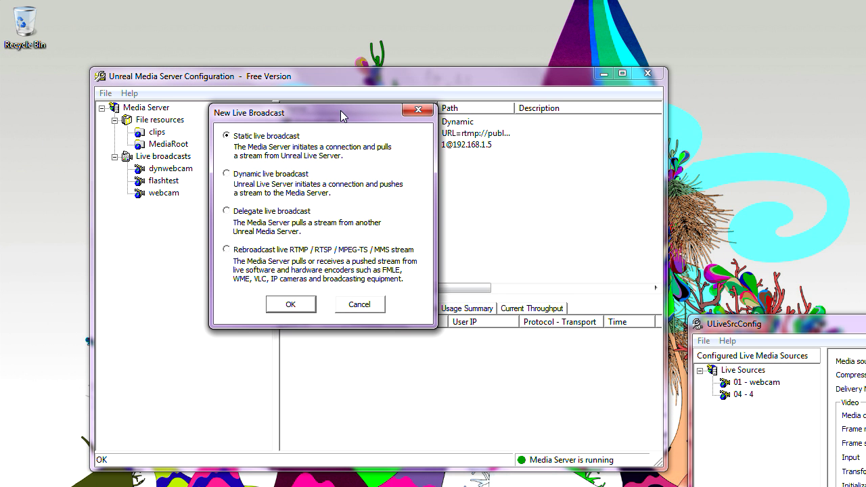
{"action": "left_click", "coordinate": [272, 252]}
{"action": "left_click", "coordinate": [291, 304]}
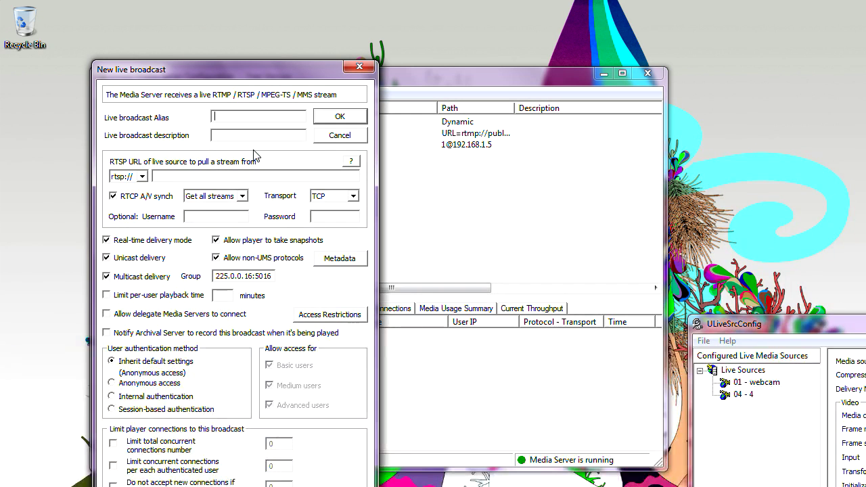
{"action": "type", "text": "ipcam"}
Open the help for the RTSP source URL and follow its IP camera URL list to the GeoVision camera listing.
{"action": "left_click", "coordinate": [351, 164]}
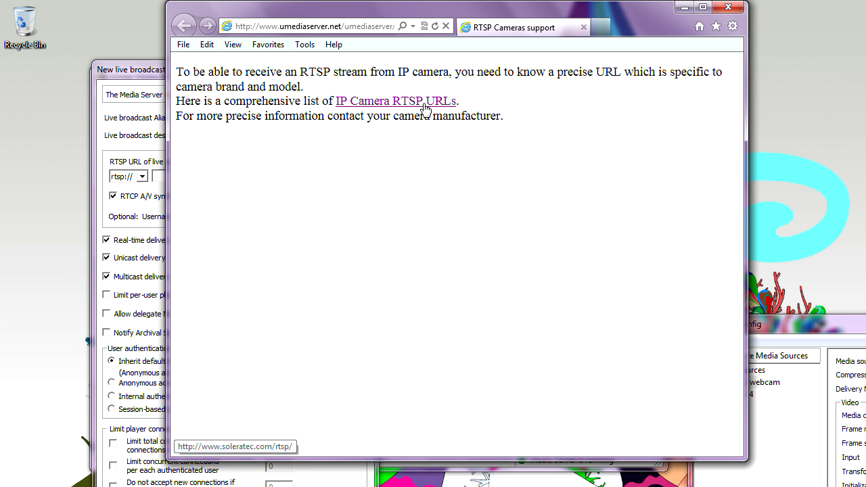
{"action": "left_click", "coordinate": [425, 105]}
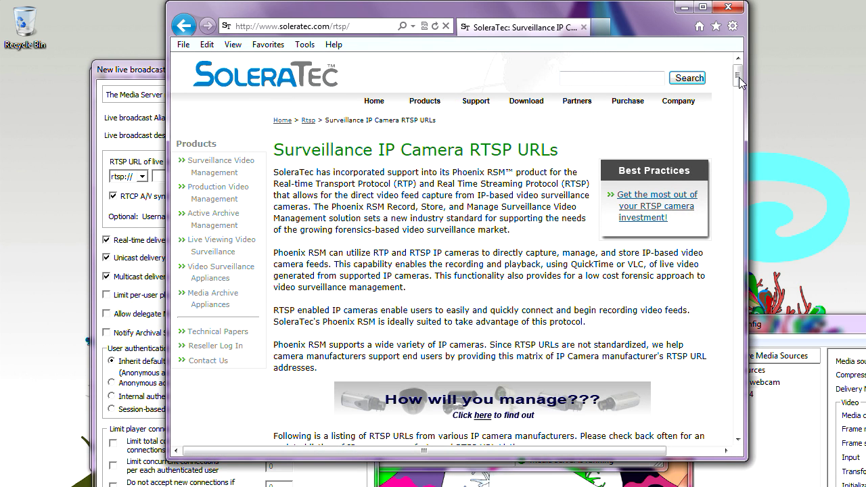
{"action": "left_click_drag", "start_coordinate": [740, 82], "coordinate": [740, 113]}
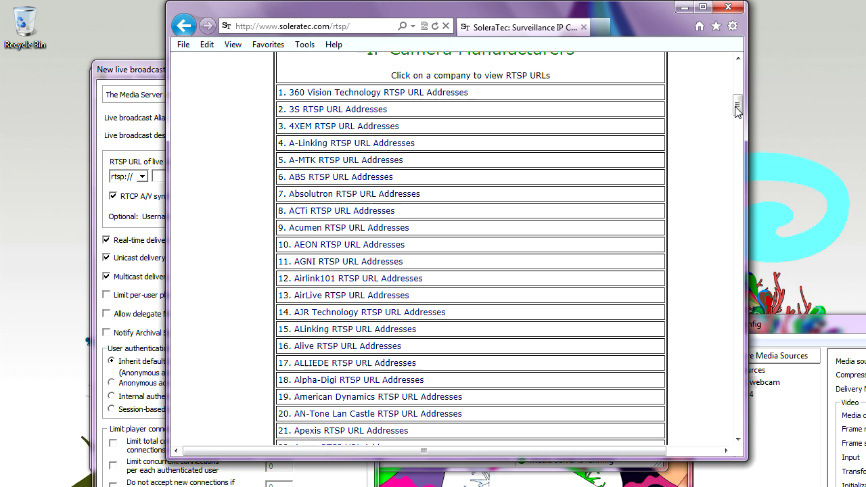
{"action": "left_click_drag", "start_coordinate": [736, 106], "coordinate": [735, 204]}
{"action": "left_click", "coordinate": [417, 418]}
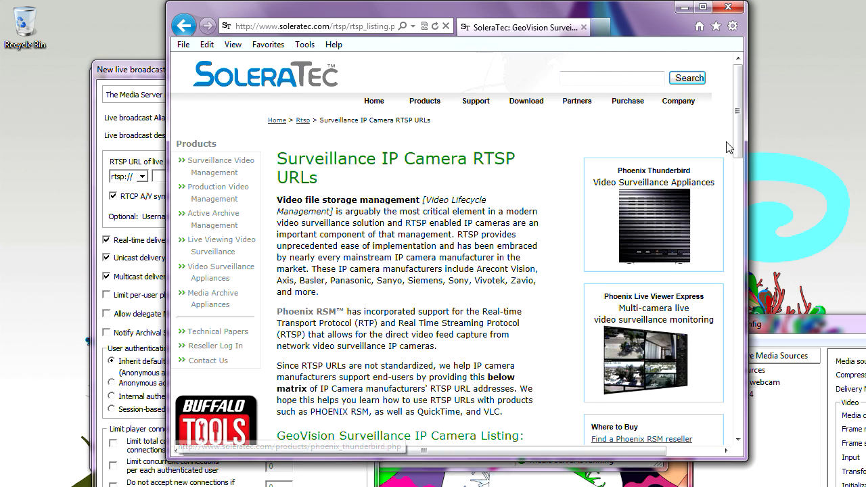
{"action": "left_click_drag", "start_coordinate": [738, 143], "coordinate": [738, 265]}
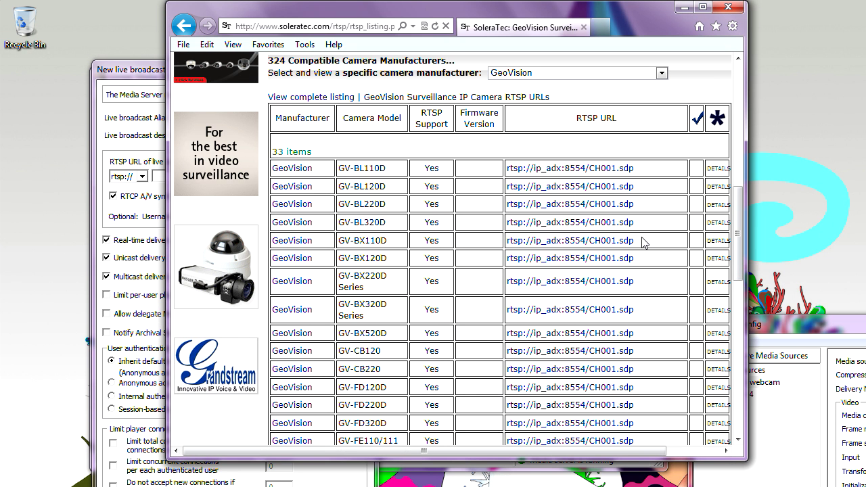
Copy the RTSP URL listed for the GeoVision GV-BX110D and close the browser window.
{"action": "left_click_drag", "start_coordinate": [645, 242], "coordinate": [519, 249]}
{"action": "key", "text": "ctrl+c"}
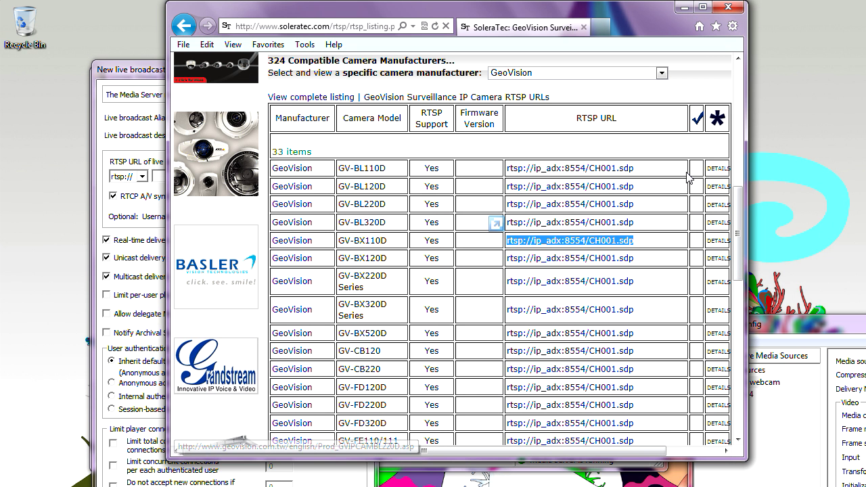
{"action": "left_click", "coordinate": [726, 8]}
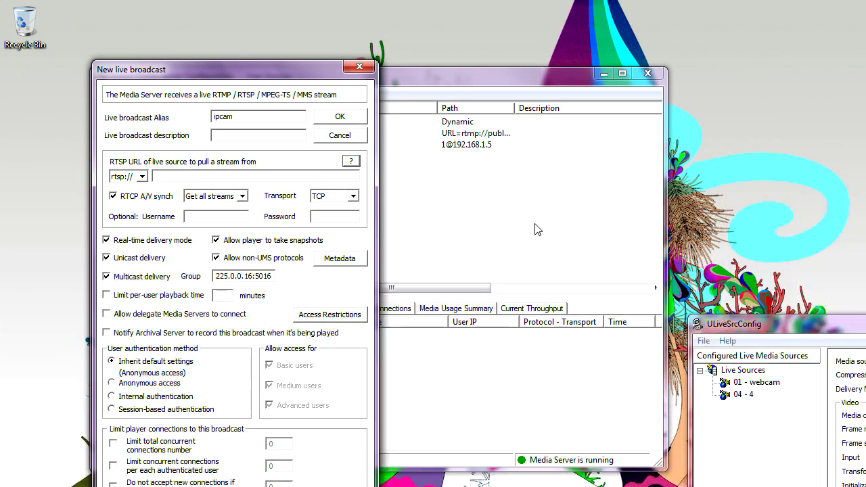
Paste the copied URL as the broadcast's RTSP source address and remove its rtsp:// prefix.
{"action": "left_click", "coordinate": [265, 176]}
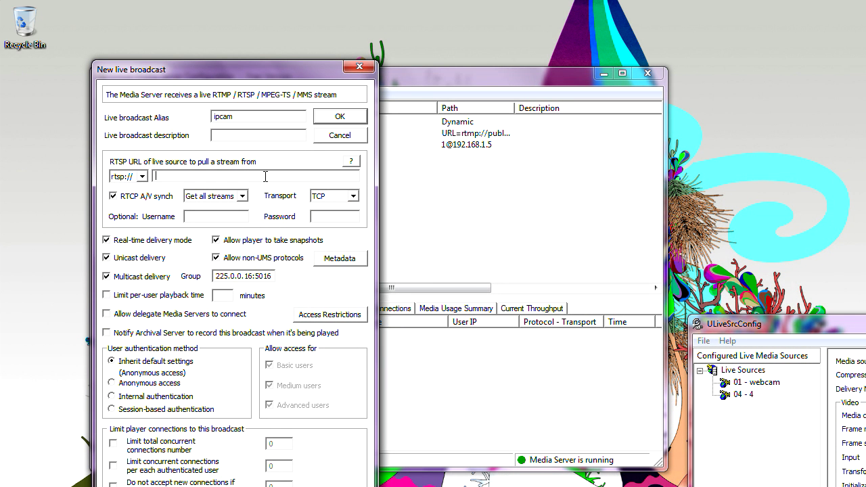
{"action": "key", "text": "ctrl+v"}
{"action": "left_click", "coordinate": [178, 176]}
{"action": "key", "text": "BackSpace"}
{"action": "key", "text": "BackSpace"}
{"action": "key", "text": "BackSpace"}
{"action": "key", "text": "BackSpace"}
{"action": "key", "text": "BackSpace"}
{"action": "key", "text": "BackSpace"}
{"action": "key", "text": "BackSpace"}
Clear the ip_adx placeholder from the source URL, keeping a colon before the port.
{"action": "key", "text": "Right"}
{"action": "key", "text": "Right"}
{"action": "key", "text": "Right"}
{"action": "key", "text": "Delete"}
{"action": "key", "text": "Delete"}
{"action": "key", "text": "Delete"}
{"action": "key", "text": "Delete"}
{"action": "key", "text": "BackSpace"}
{"action": "key", "text": "BackSpace"}
{"action": "key", "text": "BackSpace"}
{"action": "type", "text": ":"}
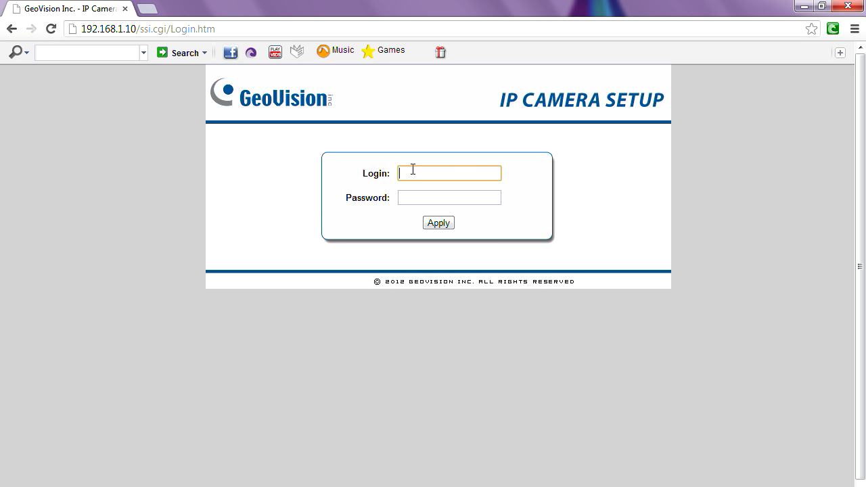
In the browser, log in to the GeoVision IP camera setup page as admin with the account password.
{"action": "key", "text": "Tab"}
{"action": "type", "text": "a"}
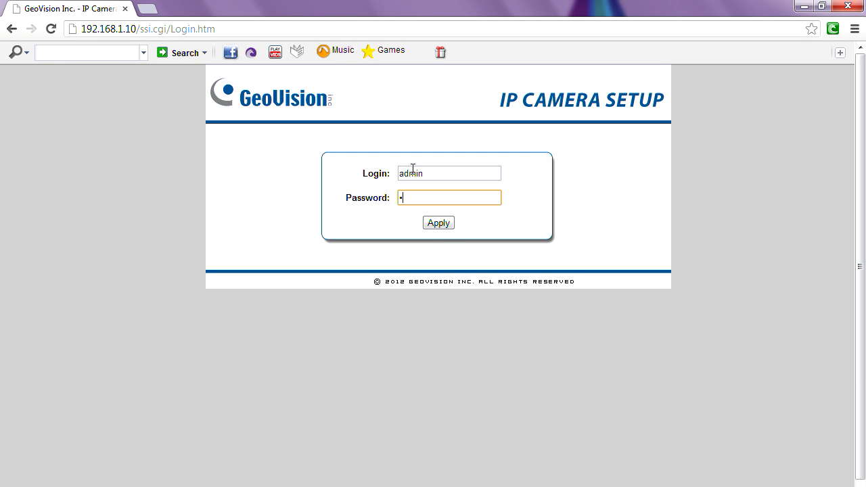
{"action": "left_click", "coordinate": [440, 224]}
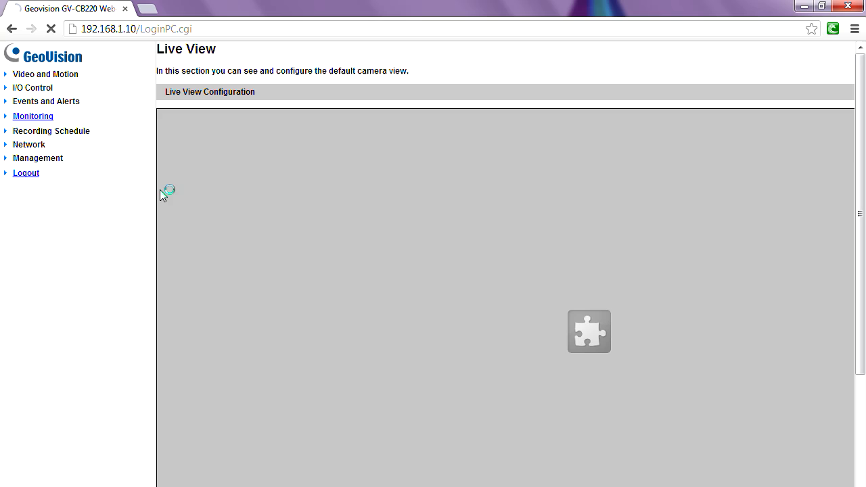
Open the Streaming1 video settings of the camera.
{"action": "left_click", "coordinate": [46, 74]}
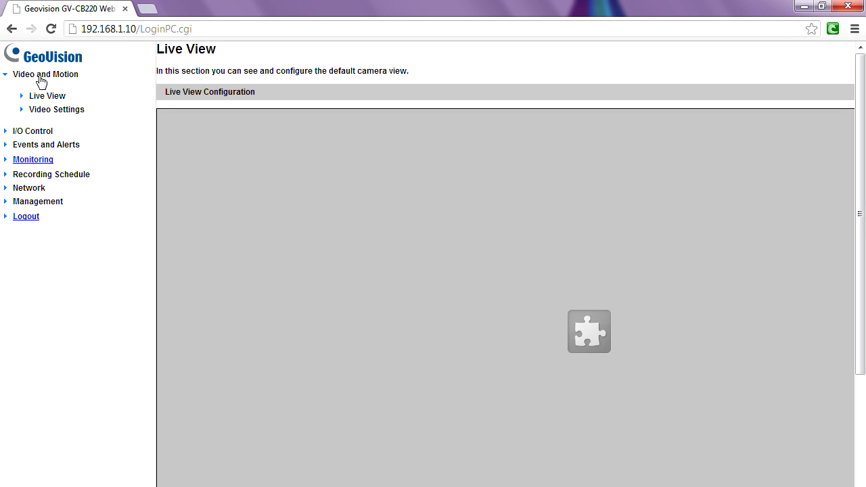
{"action": "left_click", "coordinate": [61, 113]}
{"action": "left_click", "coordinate": [80, 125]}
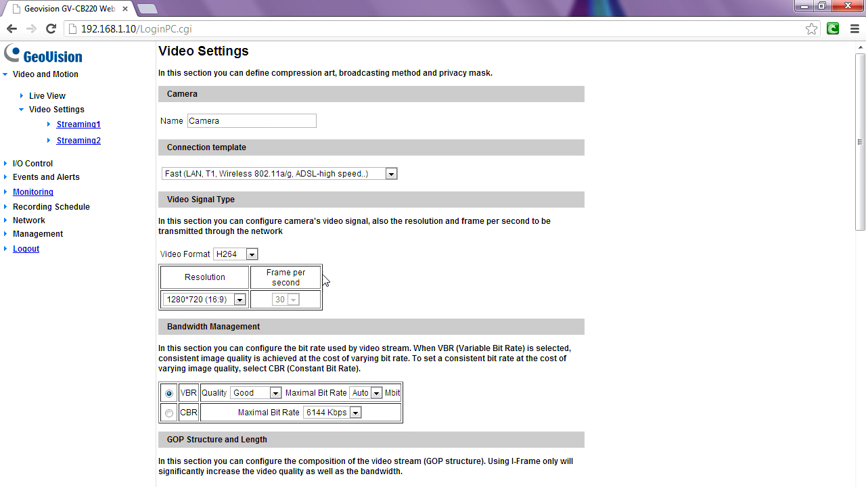
Select the 1280*720 (16:9) resolution for the stream and set its VBR quality to Excellent.
{"action": "left_click", "coordinate": [240, 300]}
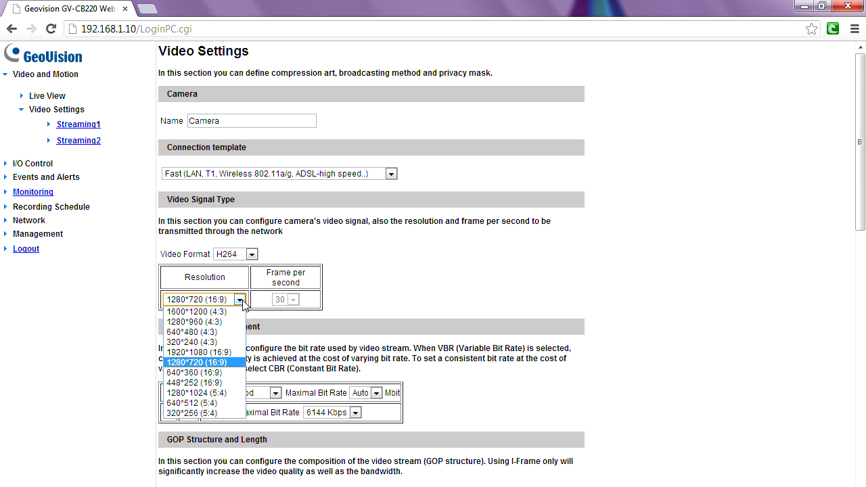
{"action": "left_click", "coordinate": [207, 364]}
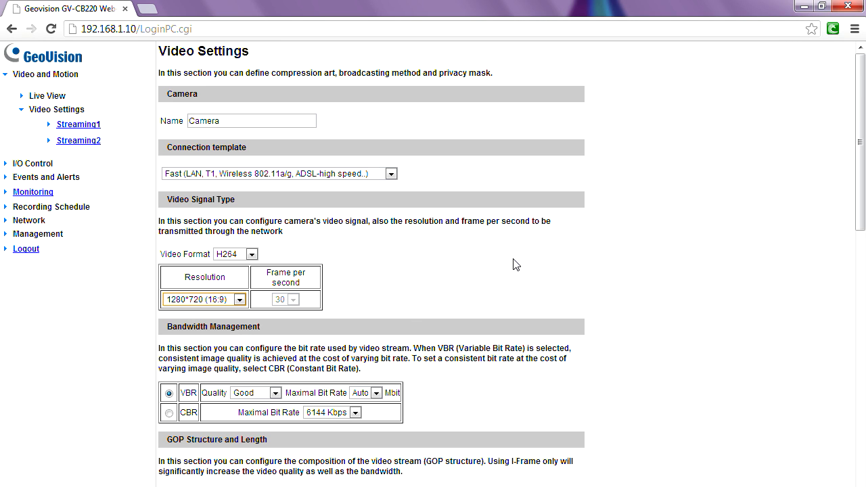
{"action": "left_click", "coordinate": [275, 395]}
{"action": "left_click", "coordinate": [254, 446]}
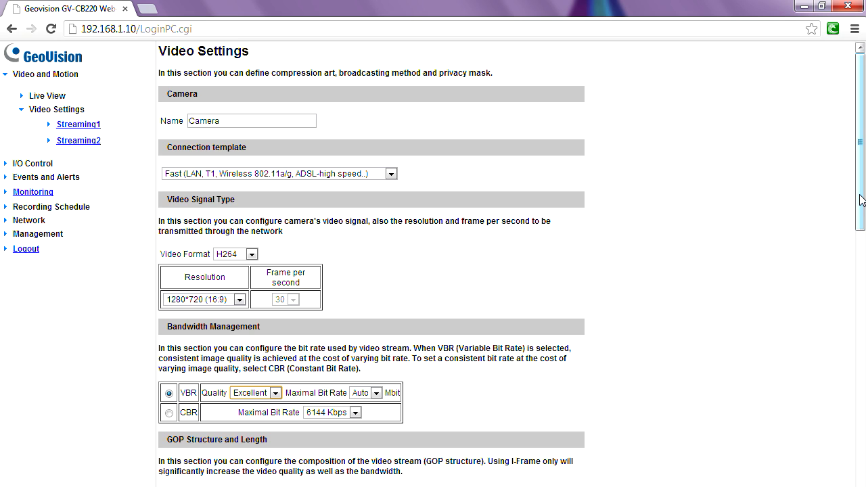
{"action": "left_click_drag", "start_coordinate": [861, 200], "coordinate": [840, 190]}
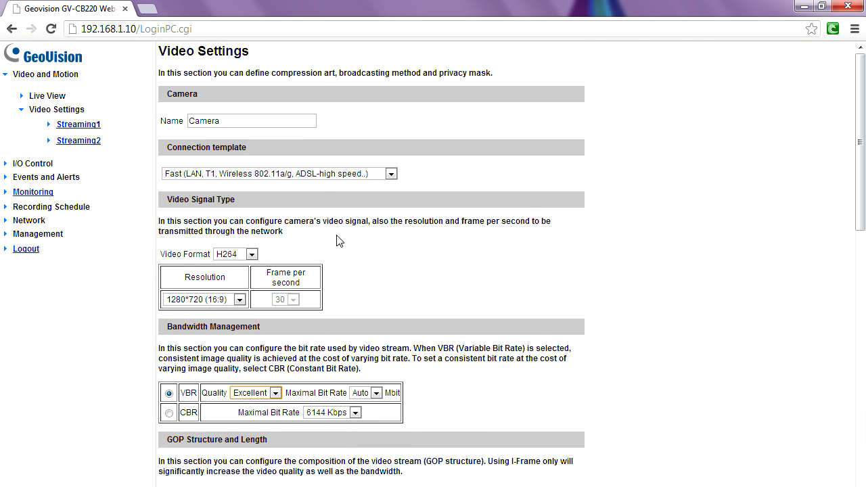
Examine the available video formats and audio codecs in the Streaming1 settings, leaving the selected options as they are.
{"action": "left_click", "coordinate": [251, 255]}
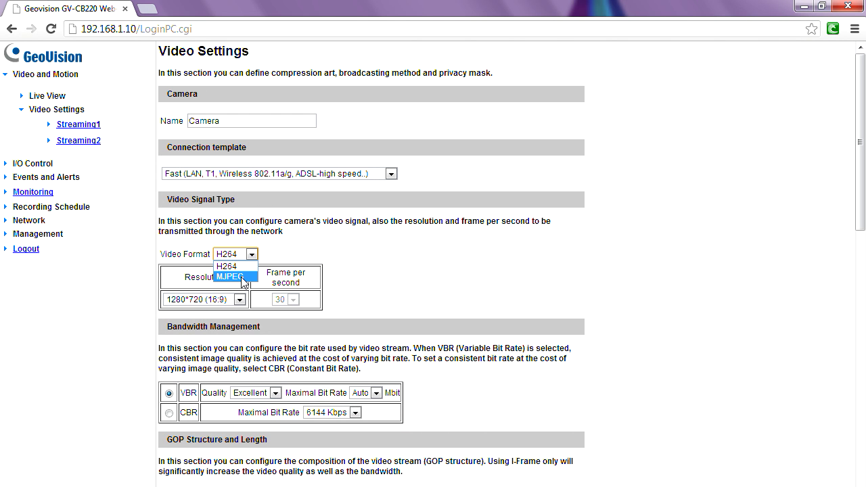
{"action": "left_click", "coordinate": [273, 253]}
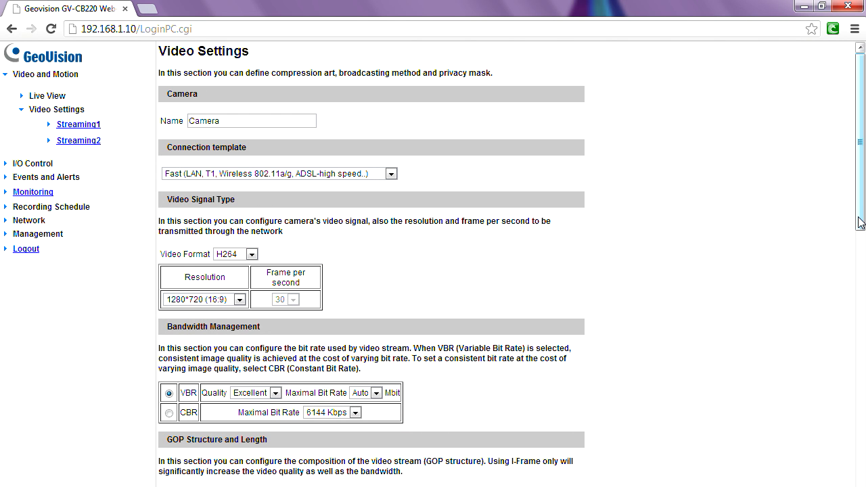
{"action": "left_click_drag", "start_coordinate": [859, 218], "coordinate": [557, 434]}
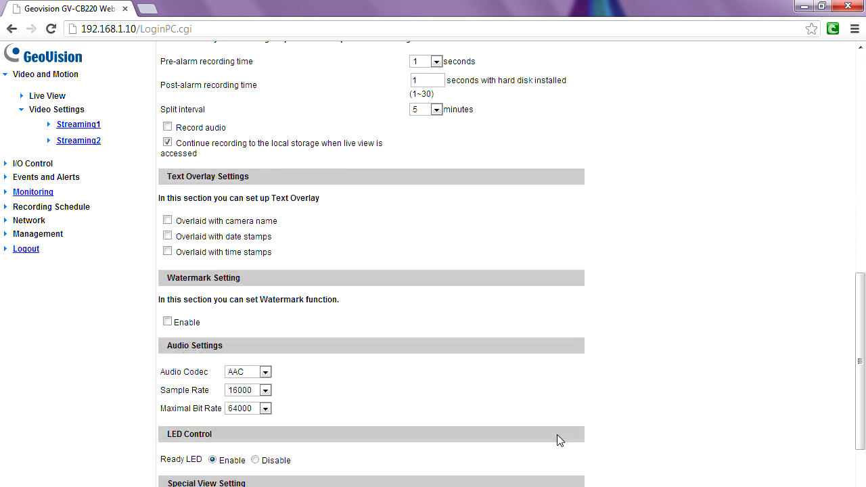
{"action": "left_click", "coordinate": [267, 373]}
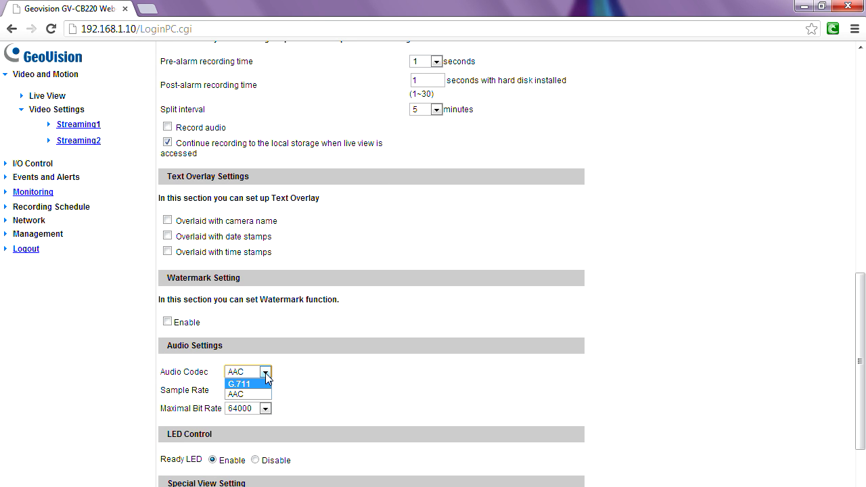
{"action": "left_click", "coordinate": [266, 373]}
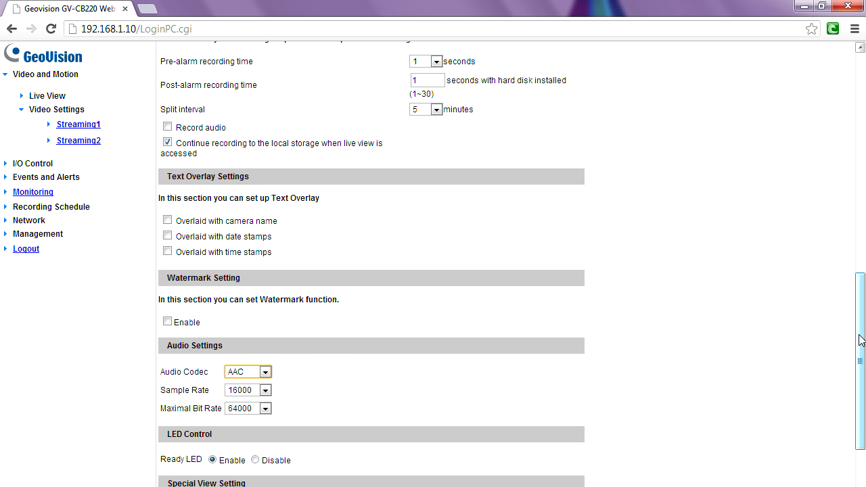
{"action": "left_click_drag", "start_coordinate": [861, 340], "coordinate": [837, 160]}
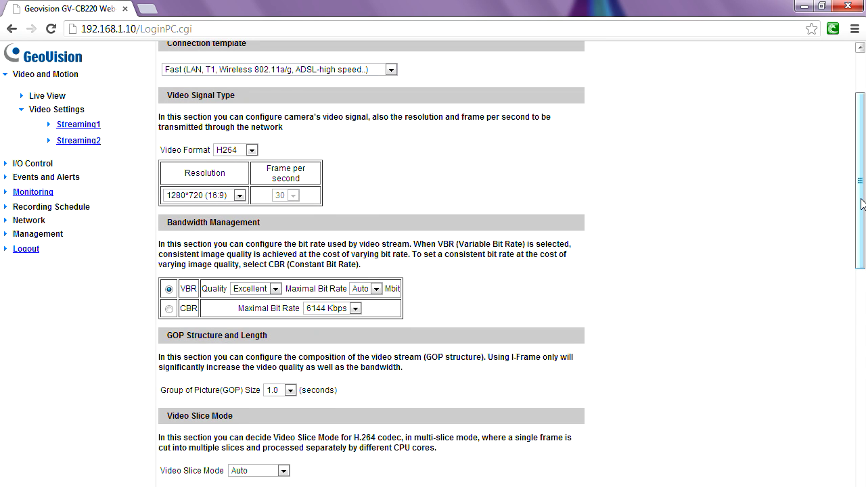
{"action": "left_click_drag", "start_coordinate": [862, 204], "coordinate": [816, 190]}
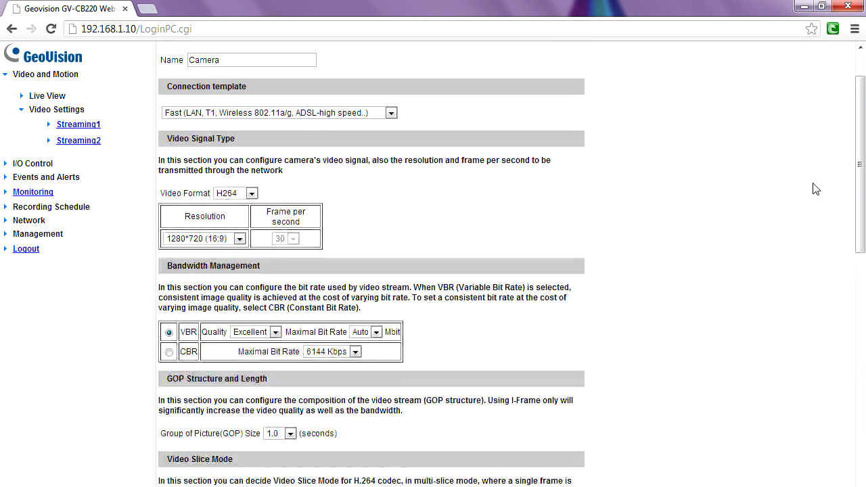
{"action": "left_click", "coordinate": [252, 193]}
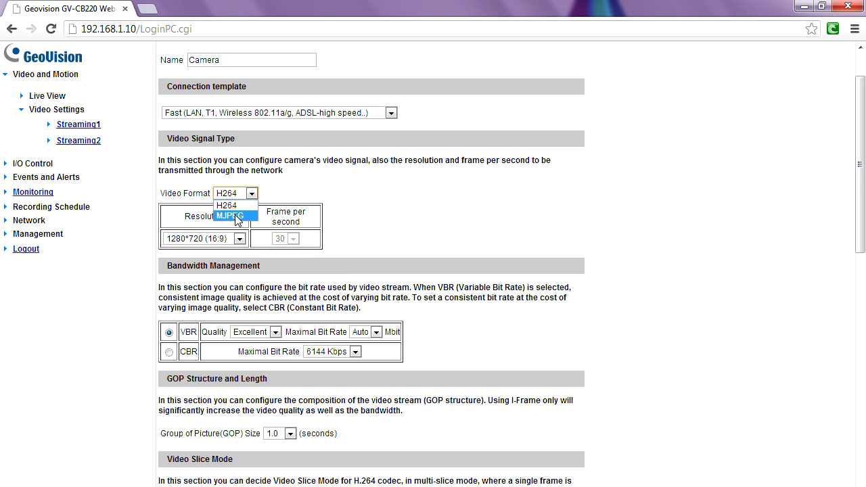
{"action": "left_click", "coordinate": [280, 194]}
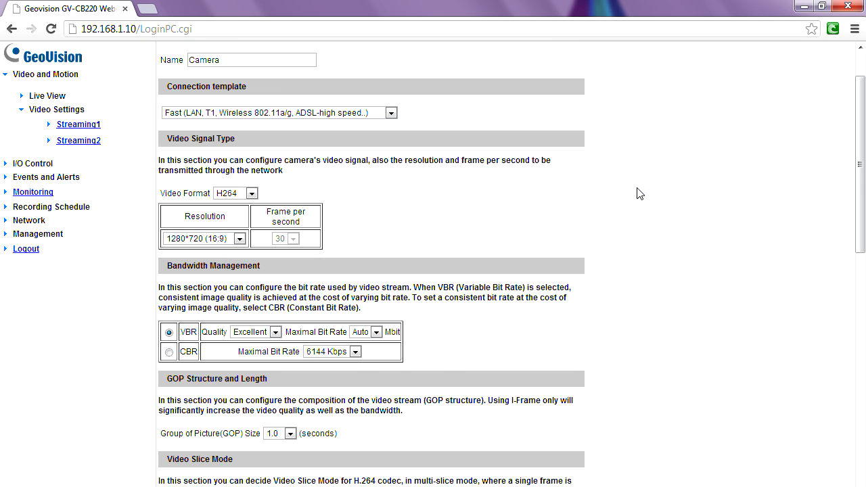
{"action": "left_click_drag", "start_coordinate": [858, 187], "coordinate": [854, 411]}
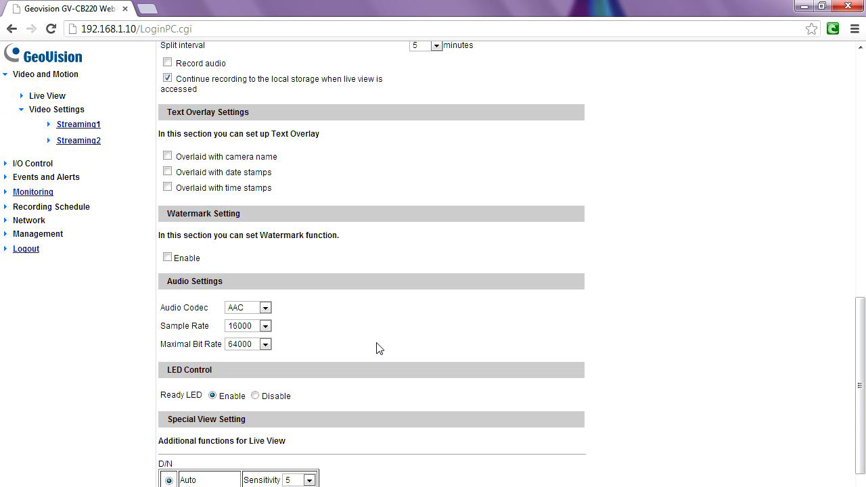
Switch the stream's audio codec between AAC and G.711, ending on G.711.
{"action": "left_click", "coordinate": [266, 308]}
{"action": "left_click", "coordinate": [250, 321]}
{"action": "left_click", "coordinate": [266, 308]}
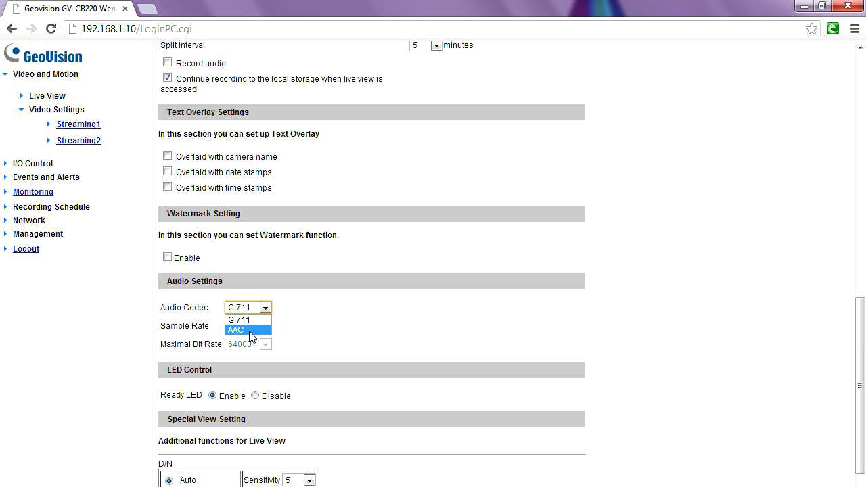
{"action": "left_click", "coordinate": [250, 331]}
{"action": "left_click", "coordinate": [265, 308]}
{"action": "left_click", "coordinate": [251, 320]}
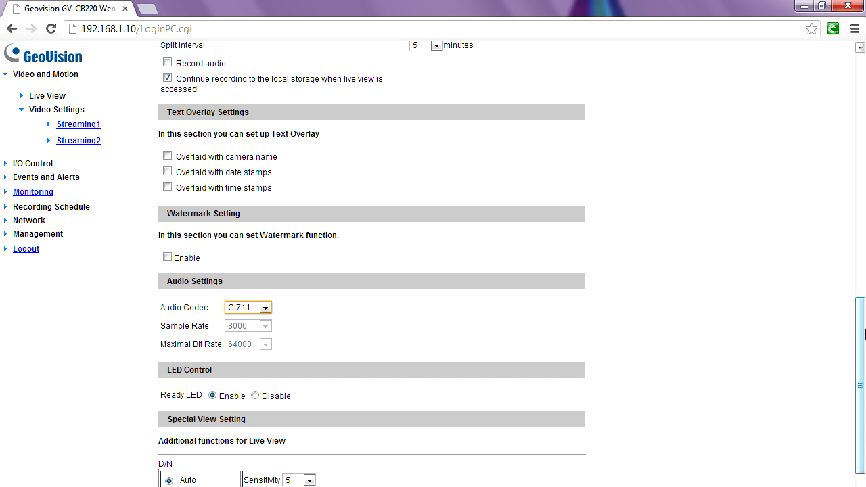
Set the stream's video format to MJPEG.
{"action": "mouse_move", "coordinate": [864, 333]}
{"action": "left_mouse_down"}
{"action": "mouse_move", "coordinate": [855, 291]}
{"action": "mouse_move", "coordinate": [855, 324]}
{"action": "left_mouse_up"}
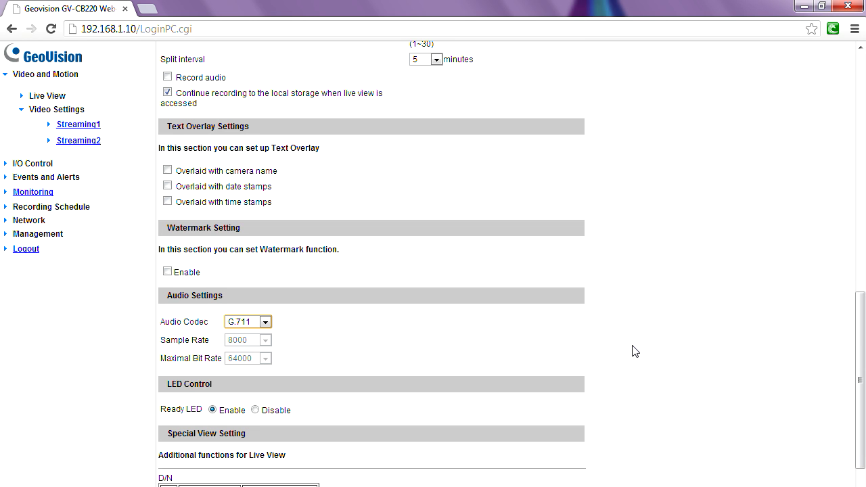
{"action": "left_click", "coordinate": [858, 194]}
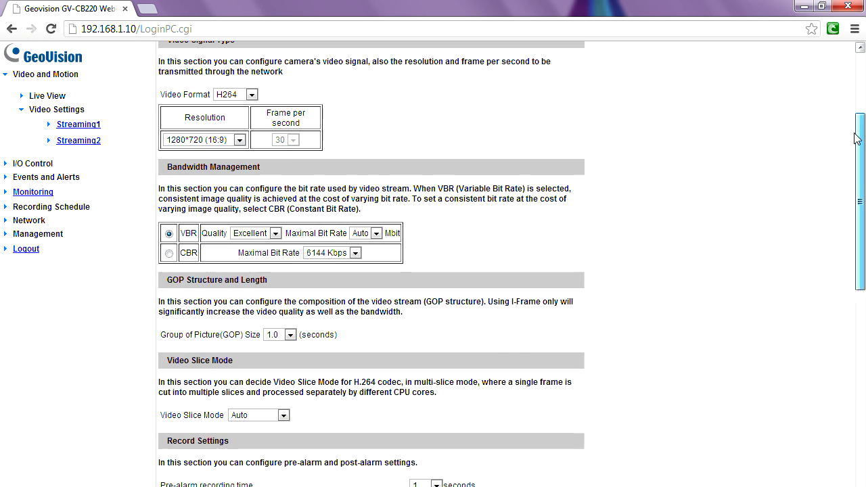
{"action": "left_click", "coordinate": [250, 95]}
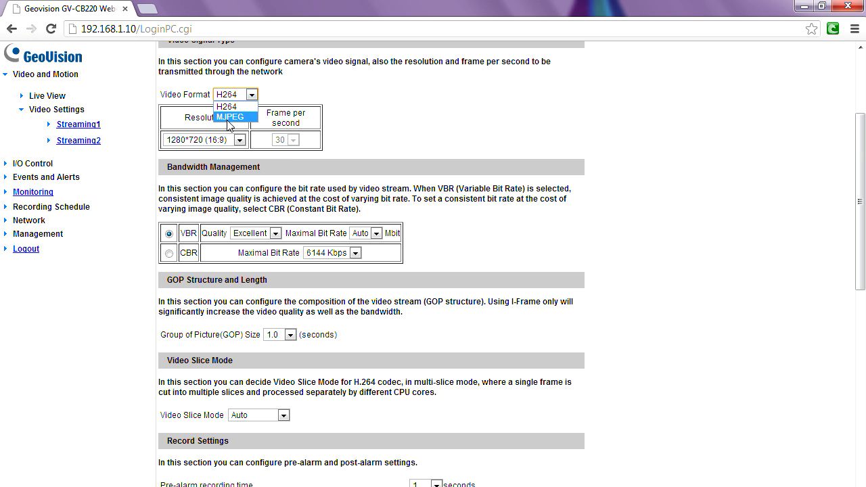
{"action": "left_click", "coordinate": [232, 113]}
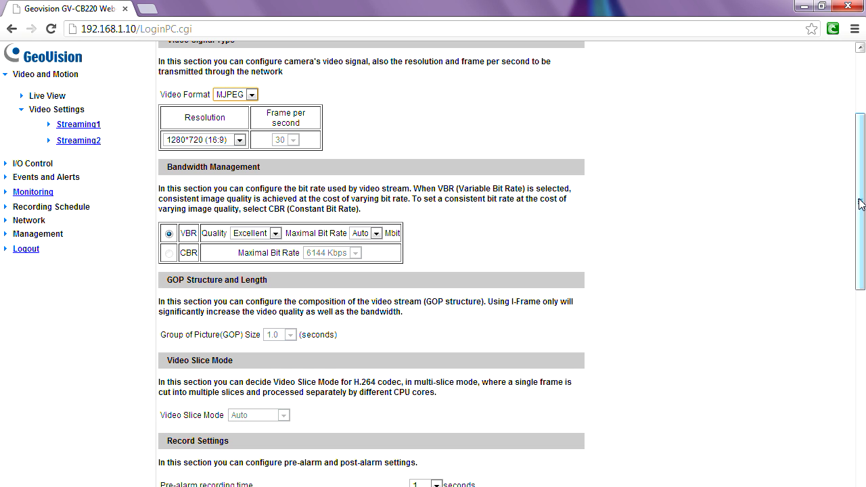
{"action": "mouse_move", "coordinate": [863, 205]}
{"action": "left_mouse_down"}
{"action": "mouse_move", "coordinate": [860, 158]}
{"action": "mouse_move", "coordinate": [859, 196]}
{"action": "left_mouse_up"}
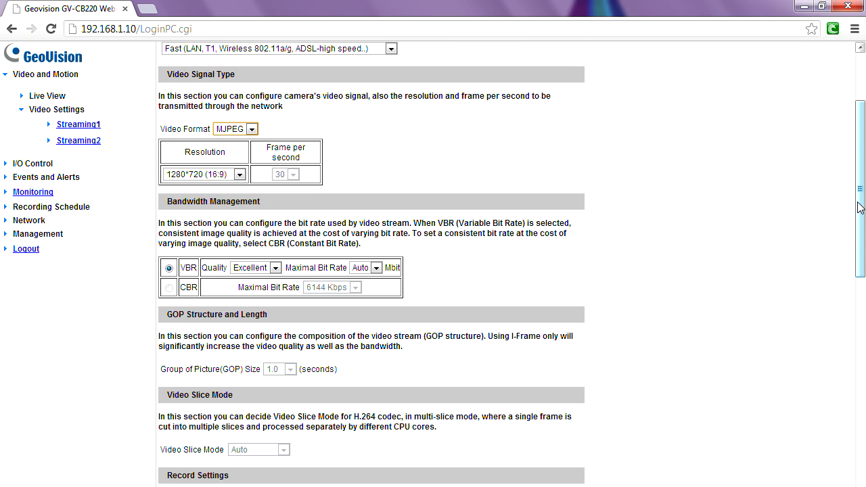
{"action": "left_click_drag", "start_coordinate": [861, 208], "coordinate": [861, 180]}
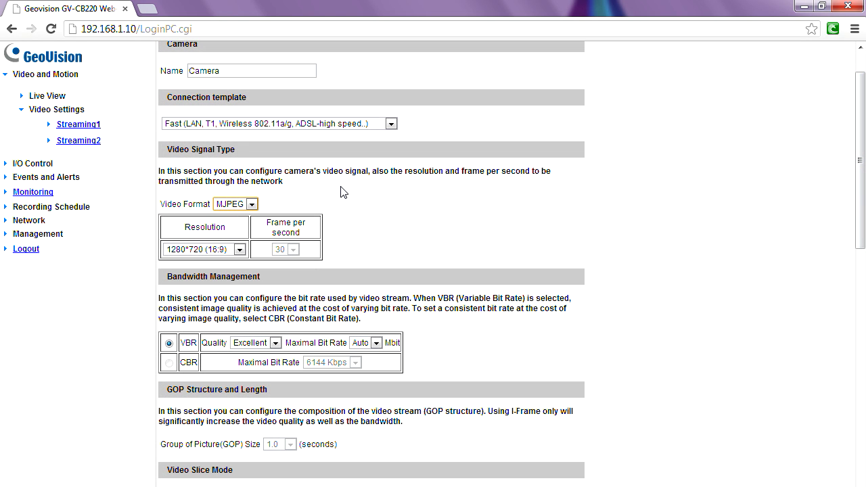
Set the video format to H264 and the audio codec to AAC, and apply the stream settings.
{"action": "left_click", "coordinate": [253, 205]}
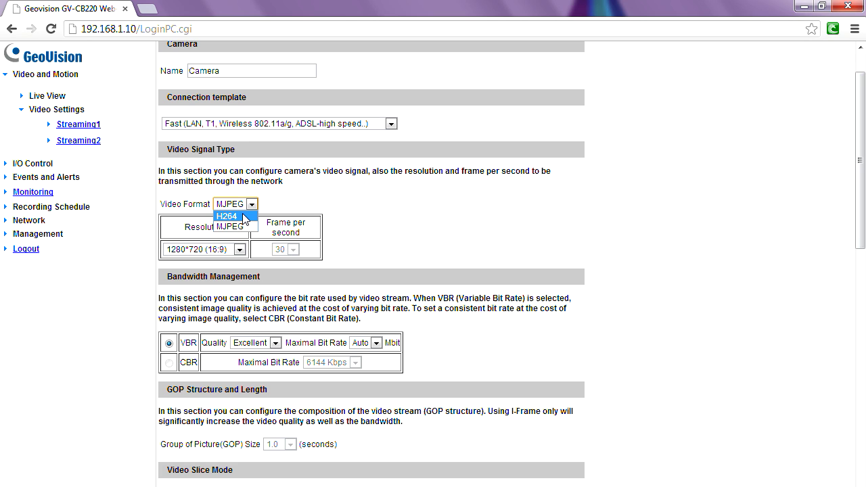
{"action": "left_click", "coordinate": [245, 216]}
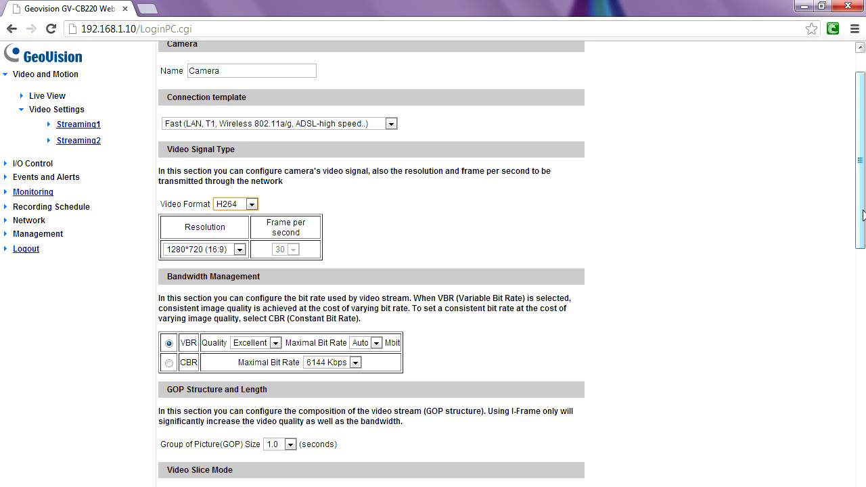
{"action": "left_click_drag", "start_coordinate": [861, 215], "coordinate": [826, 409]}
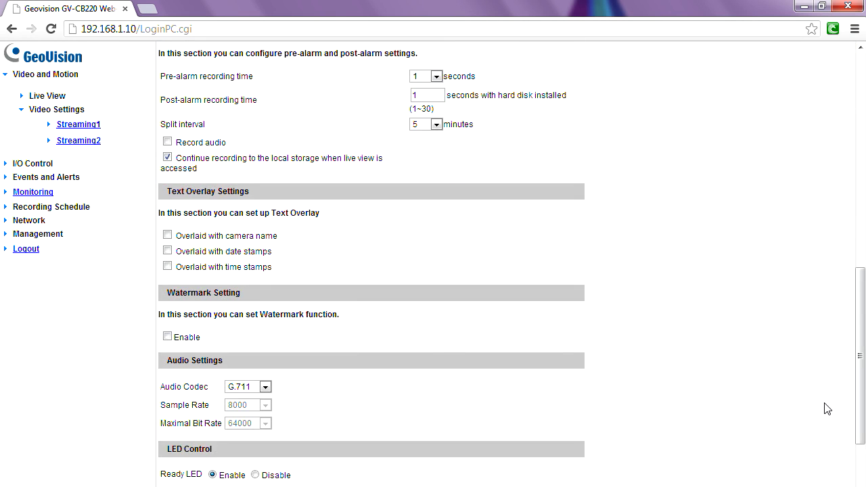
{"action": "left_click", "coordinate": [263, 390]}
{"action": "left_click", "coordinate": [250, 406]}
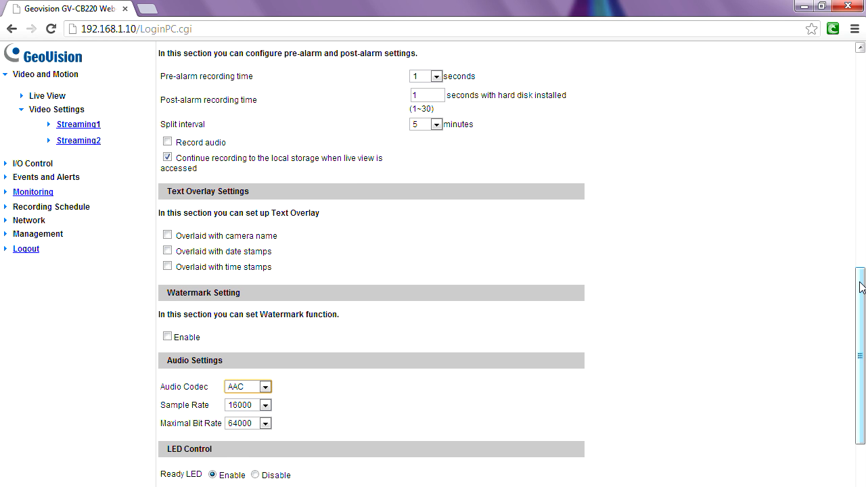
{"action": "left_click_drag", "start_coordinate": [862, 287], "coordinate": [855, 386]}
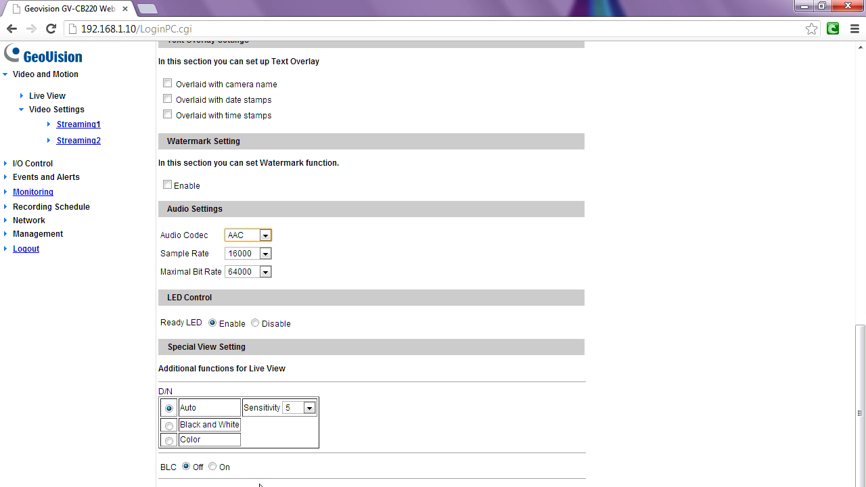
{"action": "left_click", "coordinate": [383, 371]}
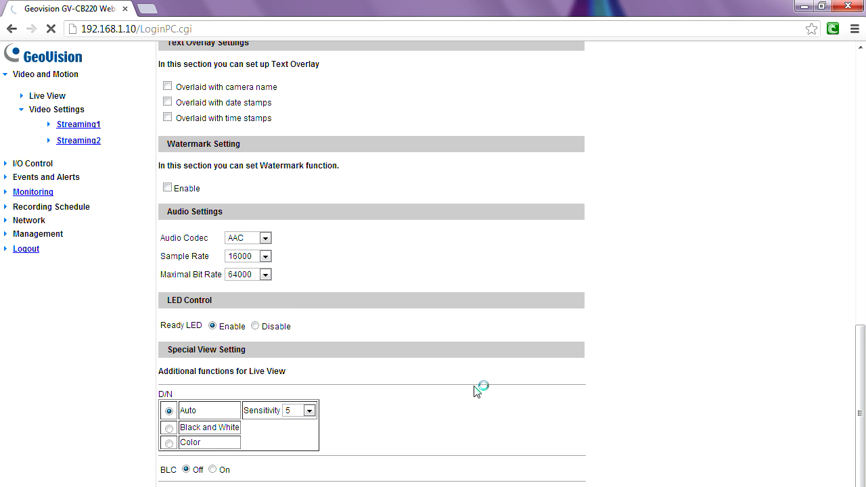
Copy the camera address 192.168.1.10 from the browser and paste it before :8554/CH001.sdp in the new live broadcast's source URL.
{"action": "left_click_drag", "start_coordinate": [861, 340], "coordinate": [841, 112]}
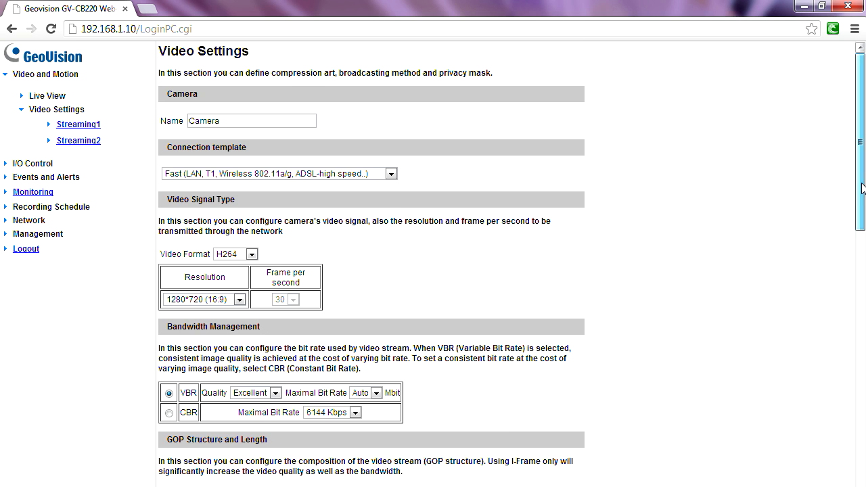
{"action": "left_click_drag", "start_coordinate": [862, 197], "coordinate": [864, 420]}
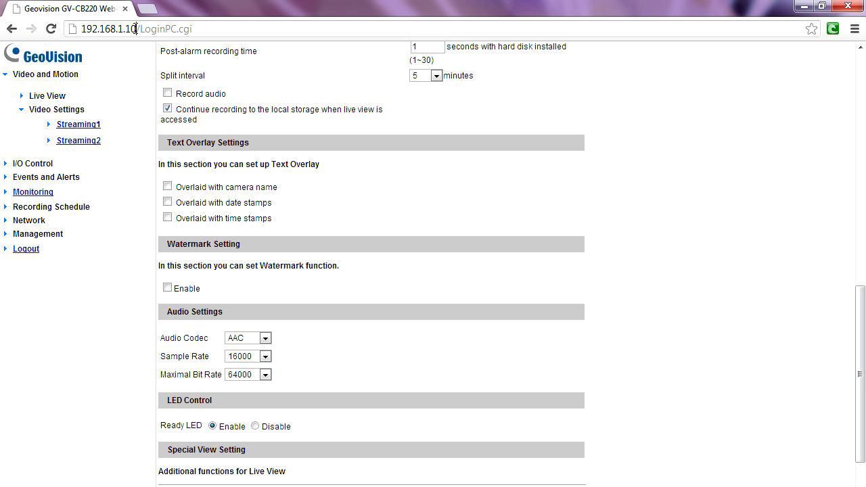
{"action": "left_click_drag", "start_coordinate": [136, 29], "coordinate": [97, 32]}
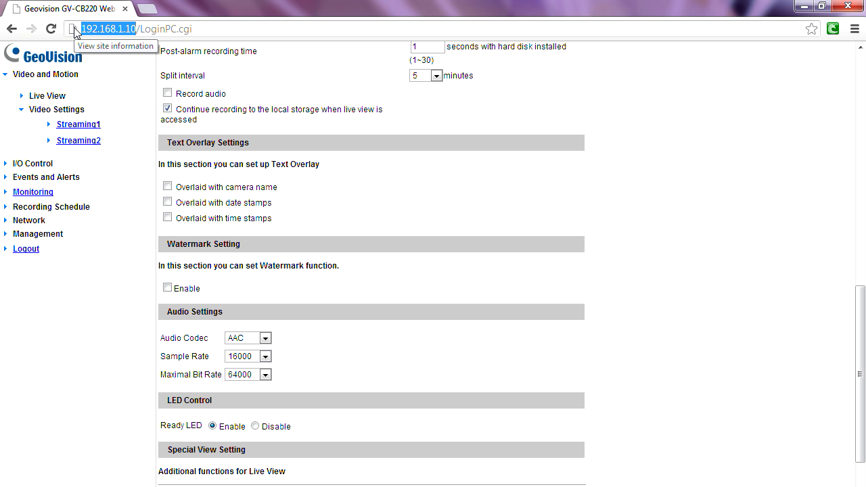
{"action": "left_click", "coordinate": [805, 6]}
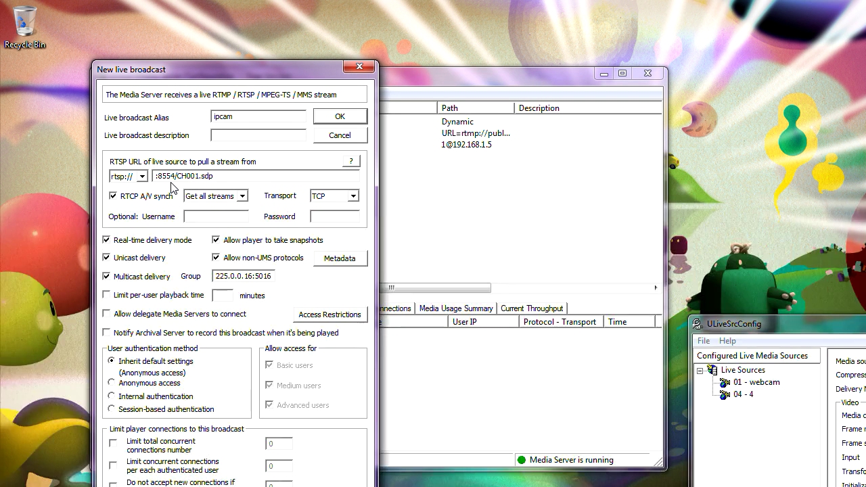
{"action": "type", "text": "http://192.168.1.10/"}
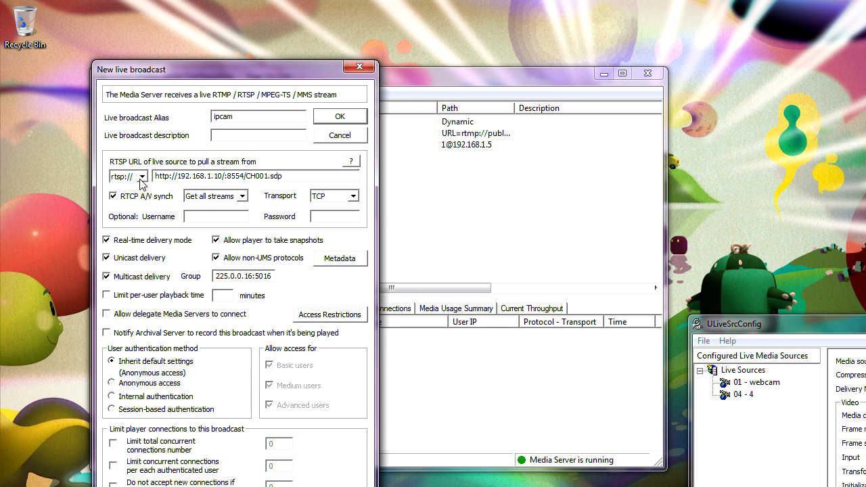
{"action": "type", "text": ":"}
{"action": "key", "text": "Delete"}
{"action": "key", "text": "Delete"}
{"action": "key", "text": "Delete"}
{"action": "key", "text": "Delete"}
{"action": "key", "text": "Delete"}
{"action": "key", "text": "Delete"}
{"action": "key", "text": "Delete"}
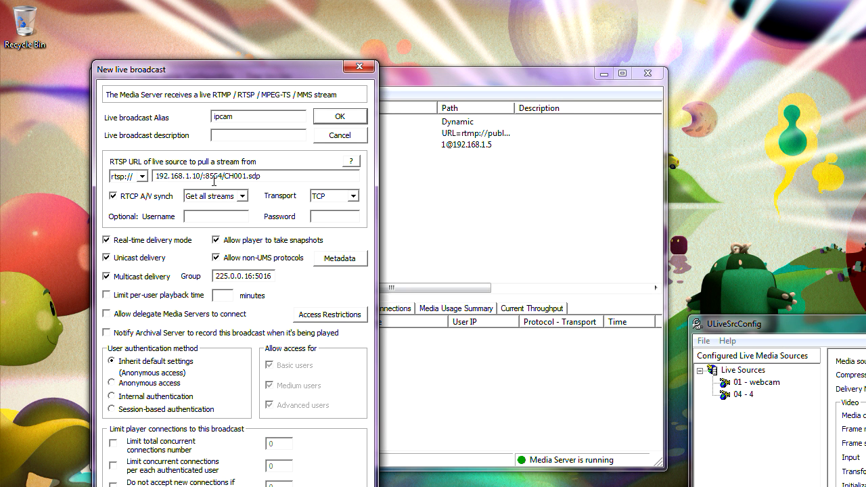
{"action": "key", "text": "Delete"}
{"action": "left_click", "coordinate": [338, 118]}
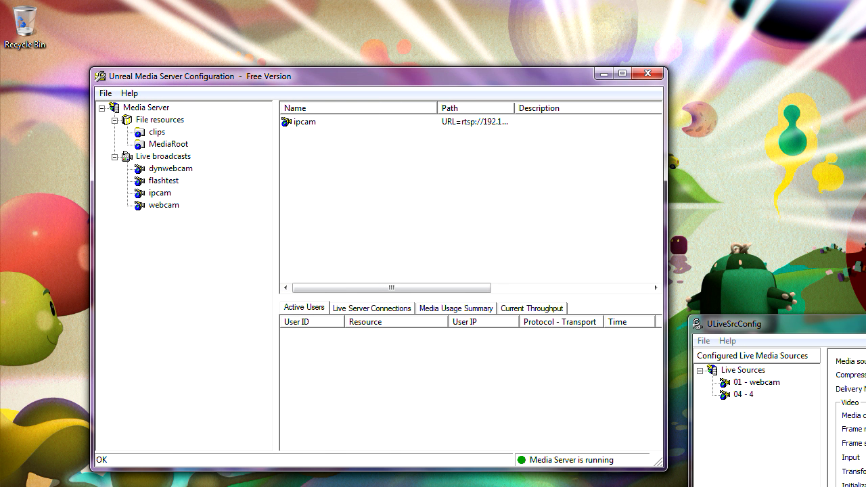
Launch Streaming Media Player from the Unreal Streaming program group.
{"action": "key", "text": "super"}
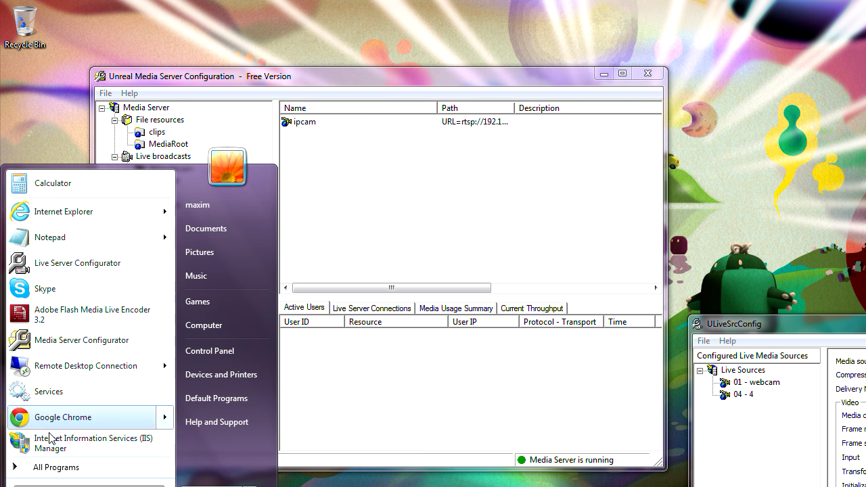
{"action": "left_click", "coordinate": [56, 469]}
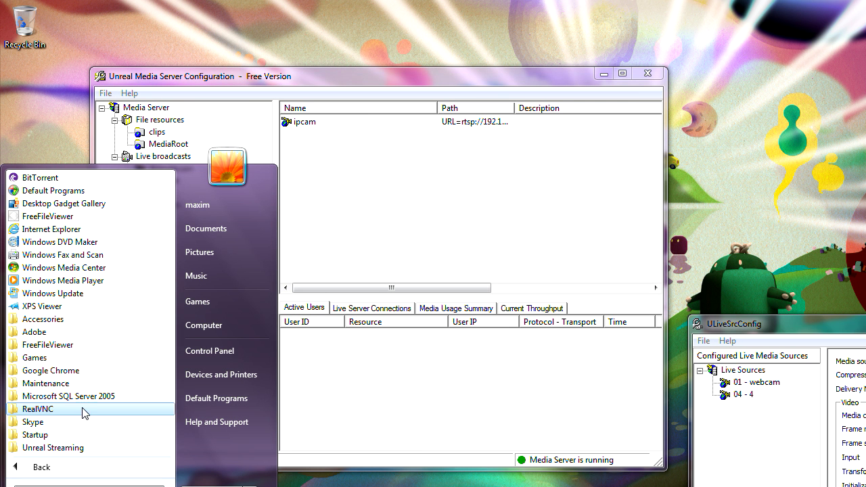
{"action": "left_click", "coordinate": [79, 449]}
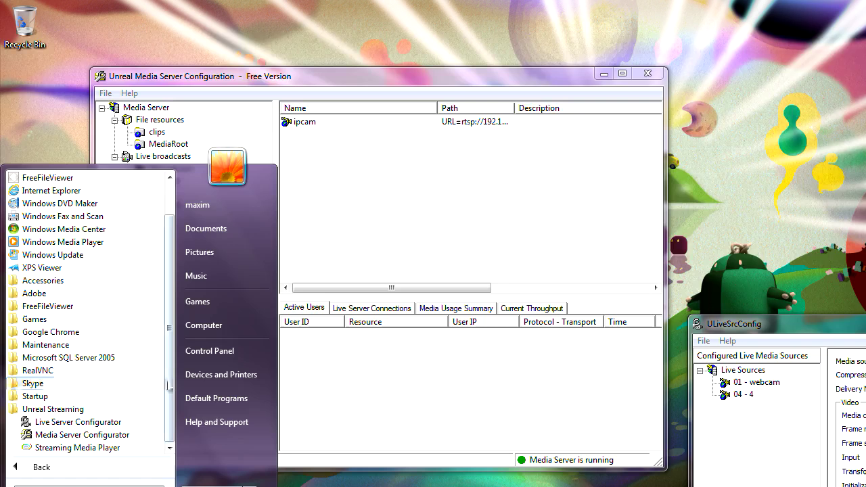
{"action": "left_click", "coordinate": [99, 448]}
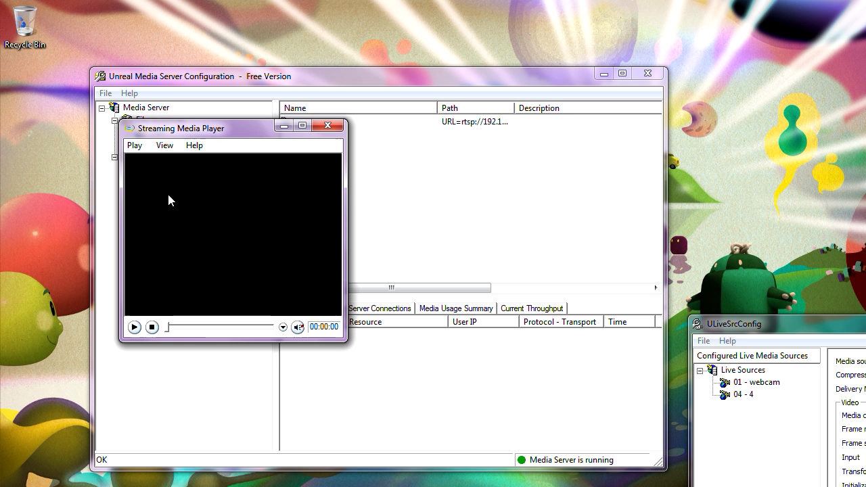
Play the live broadcast with alias ipcam from media server 192.168.1.6, port 5119, over TCP.
{"action": "left_click_drag", "start_coordinate": [206, 134], "coordinate": [377, 70]}
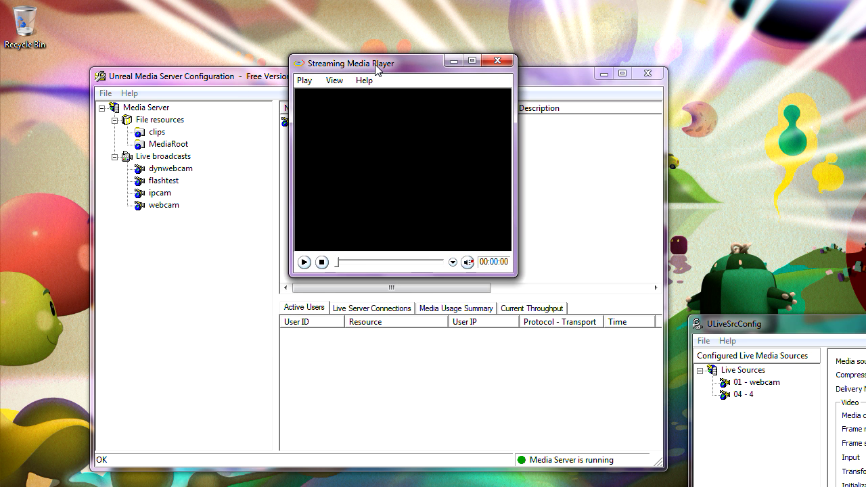
{"action": "left_click", "coordinate": [304, 81]}
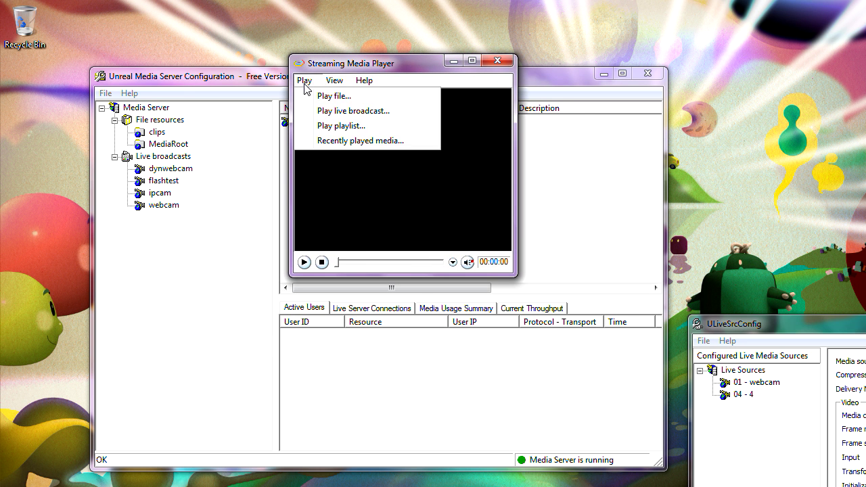
{"action": "left_click", "coordinate": [345, 111]}
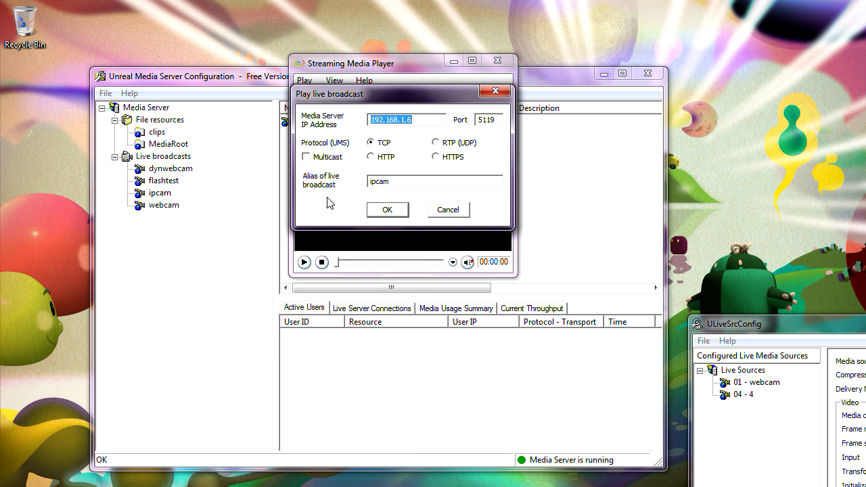
{"action": "double_click", "coordinate": [405, 181]}
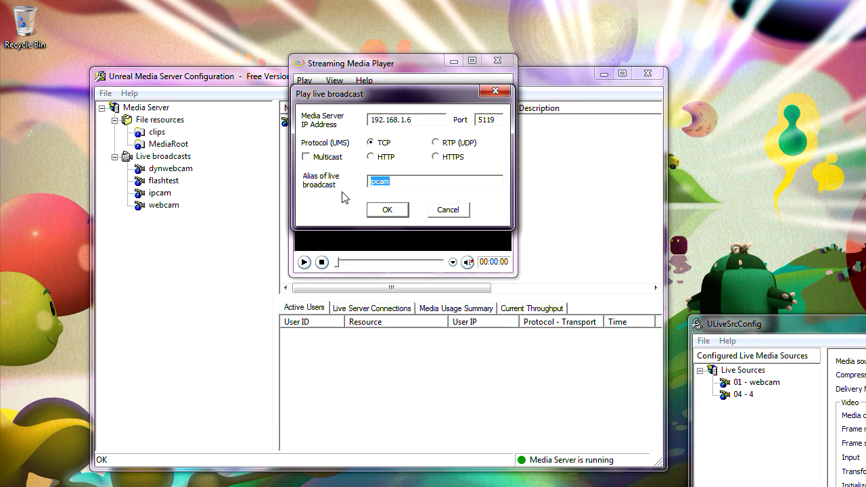
{"action": "type", "text": "ip"}
{"action": "left_click", "coordinate": [393, 210]}
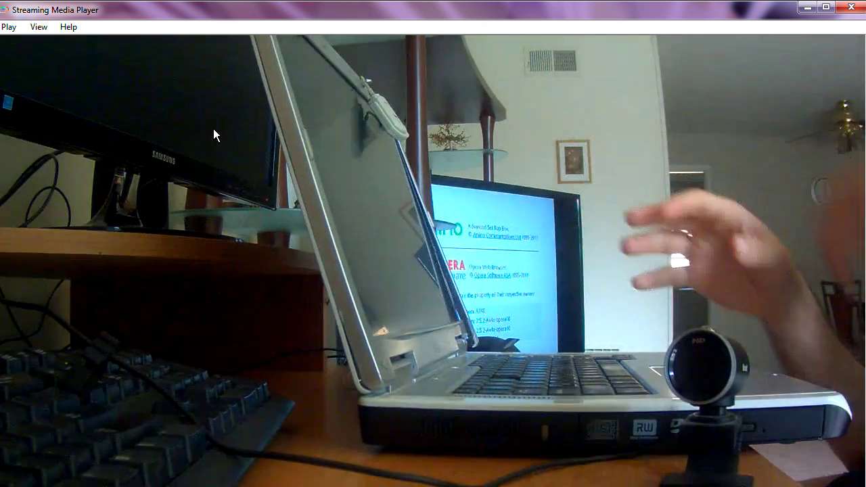
Reduce the playing video to 50% size and move the player window away from the screen corner.
{"action": "right_click", "coordinate": [277, 161]}
{"action": "mouse_move", "coordinate": [330, 206]}
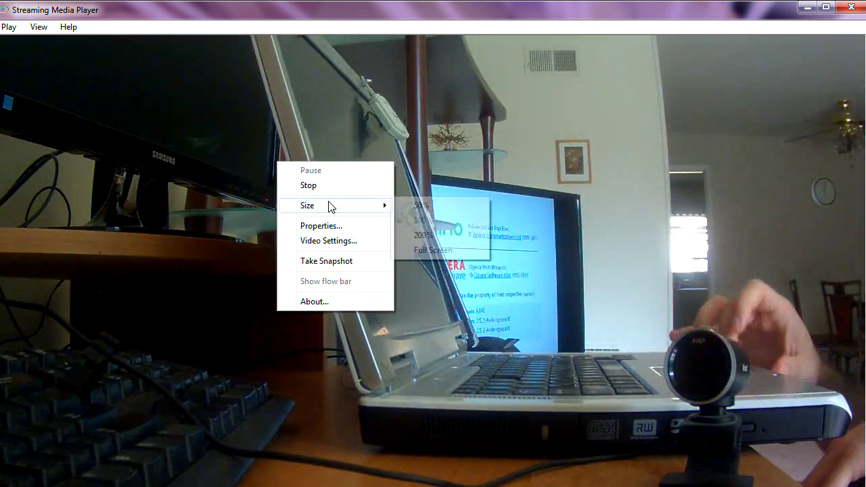
{"action": "left_click", "coordinate": [410, 205]}
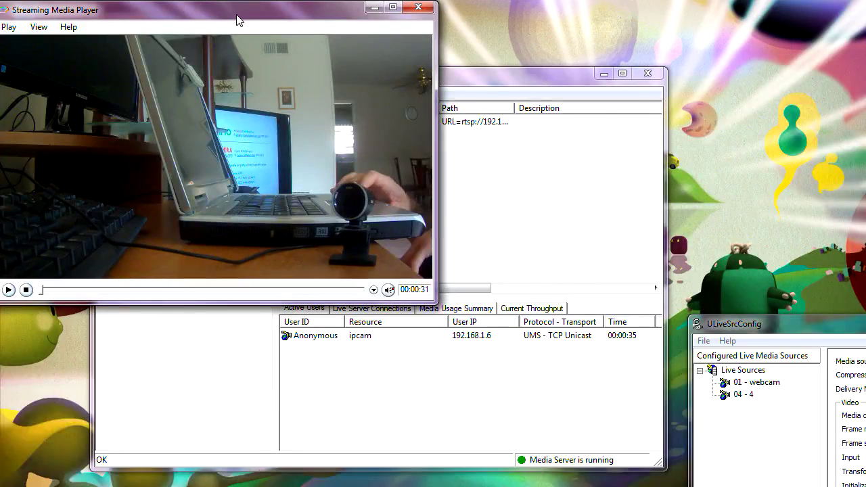
{"action": "left_click_drag", "start_coordinate": [237, 21], "coordinate": [390, 63]}
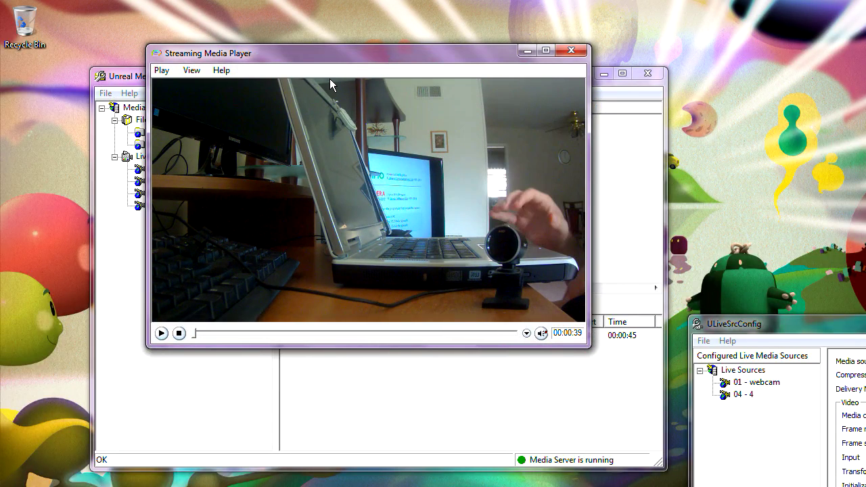
Examine the playing ipcam stream's properties for bitrate, frame rate, buffers and codecs beside the live picture, and close them.
{"action": "right_click", "coordinate": [387, 163]}
{"action": "left_click", "coordinate": [426, 229]}
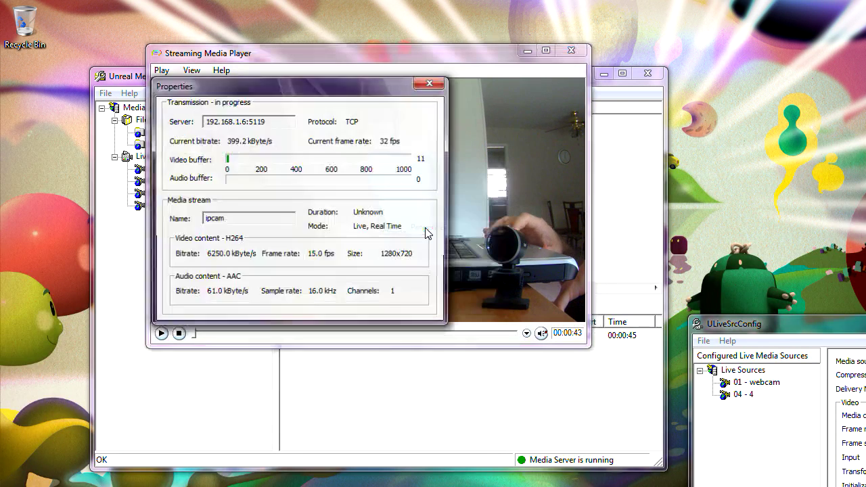
{"action": "left_click_drag", "start_coordinate": [365, 95], "coordinate": [390, 272]}
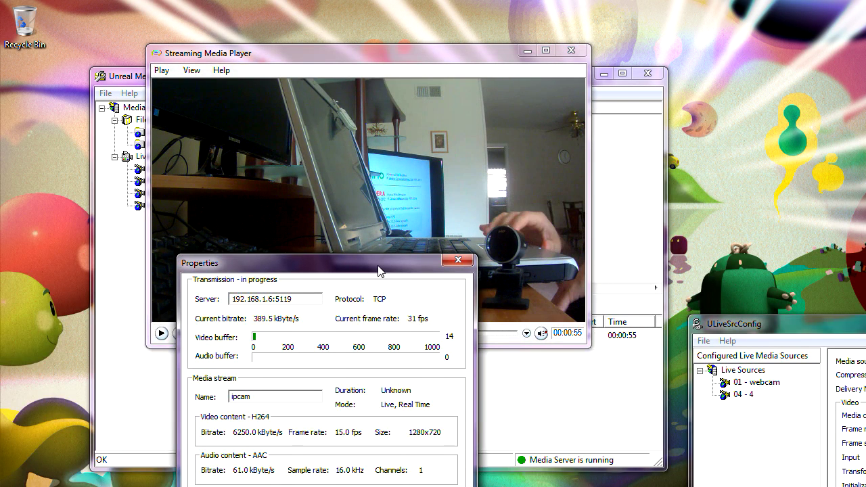
{"action": "left_click_drag", "start_coordinate": [379, 271], "coordinate": [433, 294]}
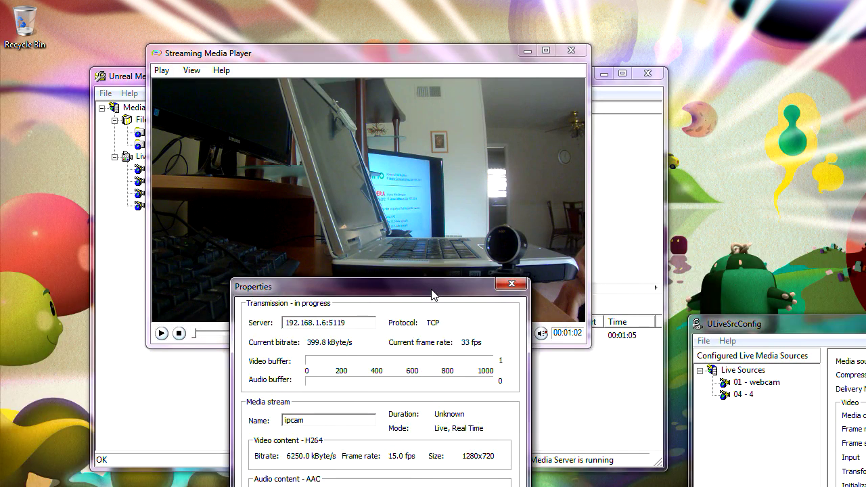
{"action": "left_click_drag", "start_coordinate": [432, 295], "coordinate": [372, 207]}
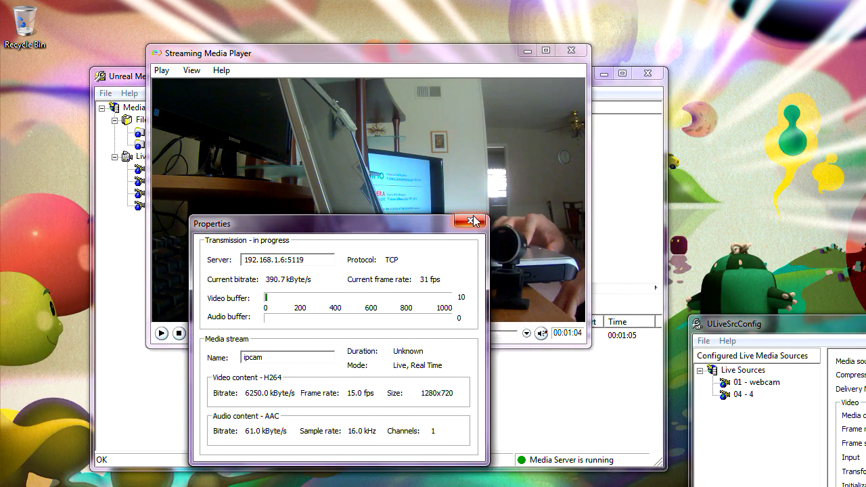
{"action": "left_click", "coordinate": [472, 215]}
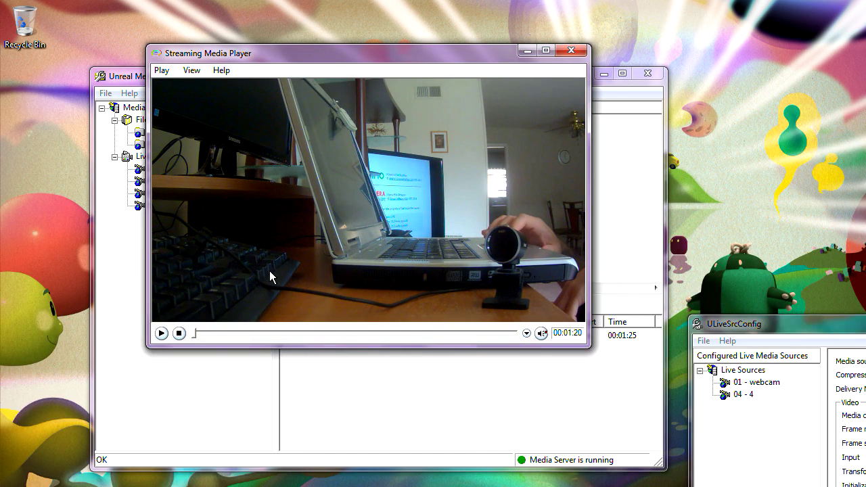
Stop the ipcam playback, move the player aside and switch to the Unreal Media Server Configuration window.
{"action": "left_click", "coordinate": [179, 333]}
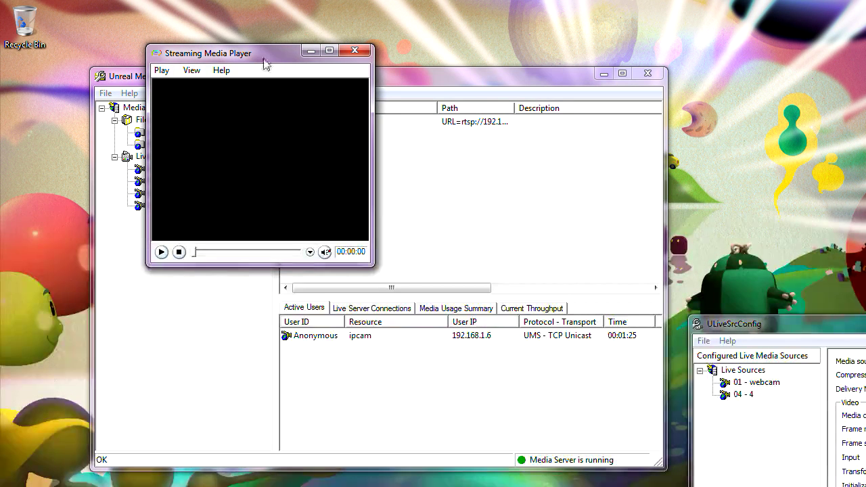
{"action": "left_click_drag", "start_coordinate": [265, 52], "coordinate": [372, 24]}
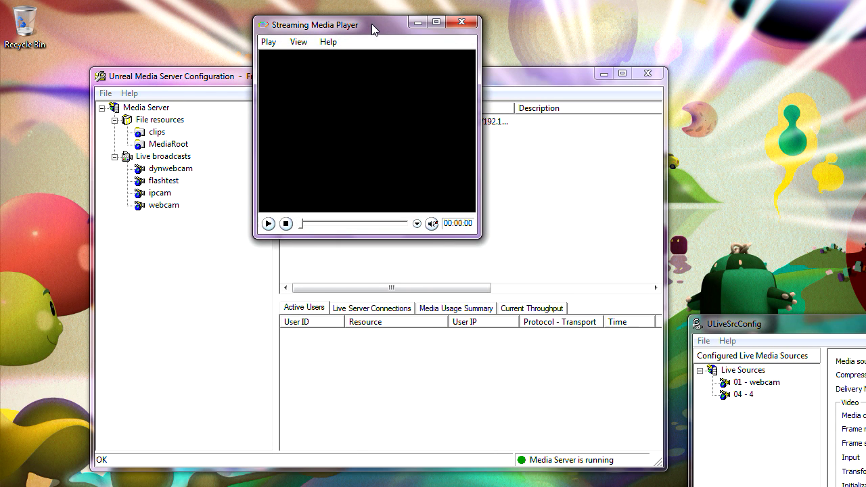
{"action": "left_click", "coordinate": [232, 77]}
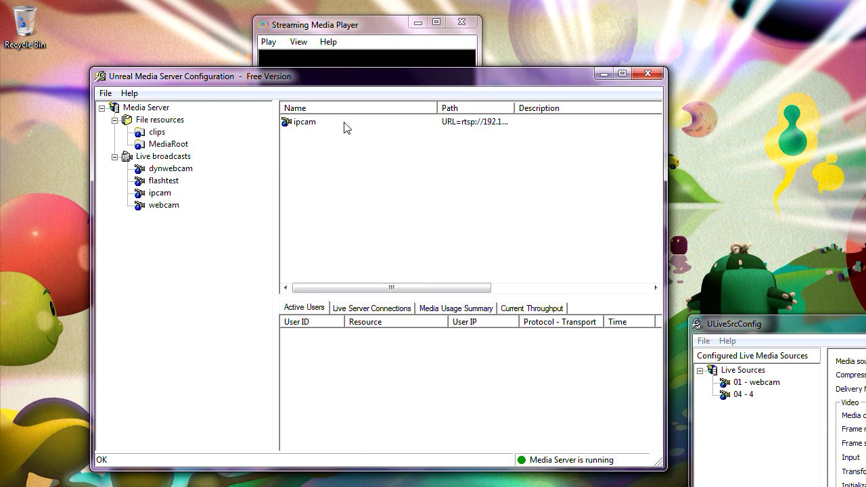